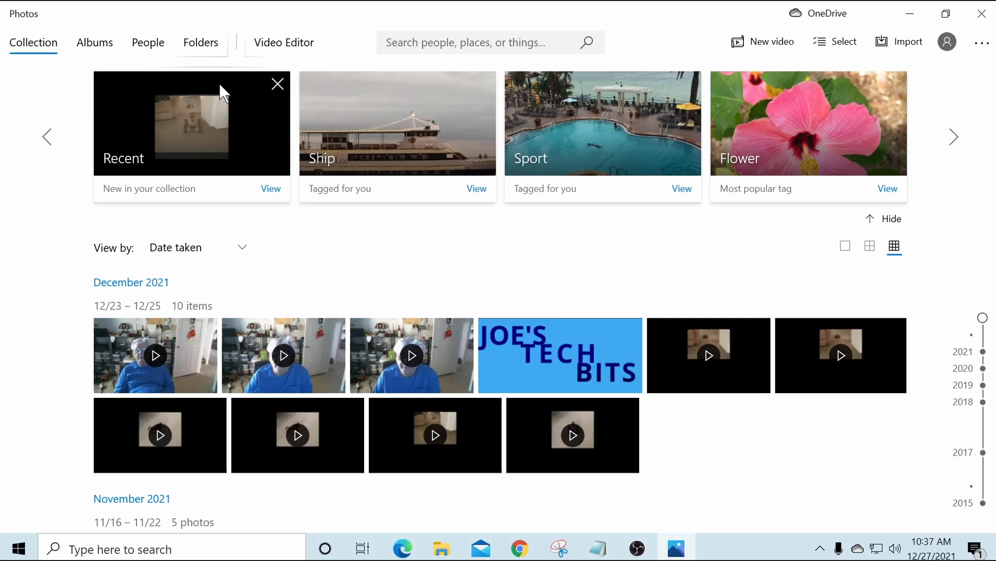
Step: Create a new video project in the Video Editor and name it "At the Beach"
{"action": "left_click", "coordinate": [281, 42]}
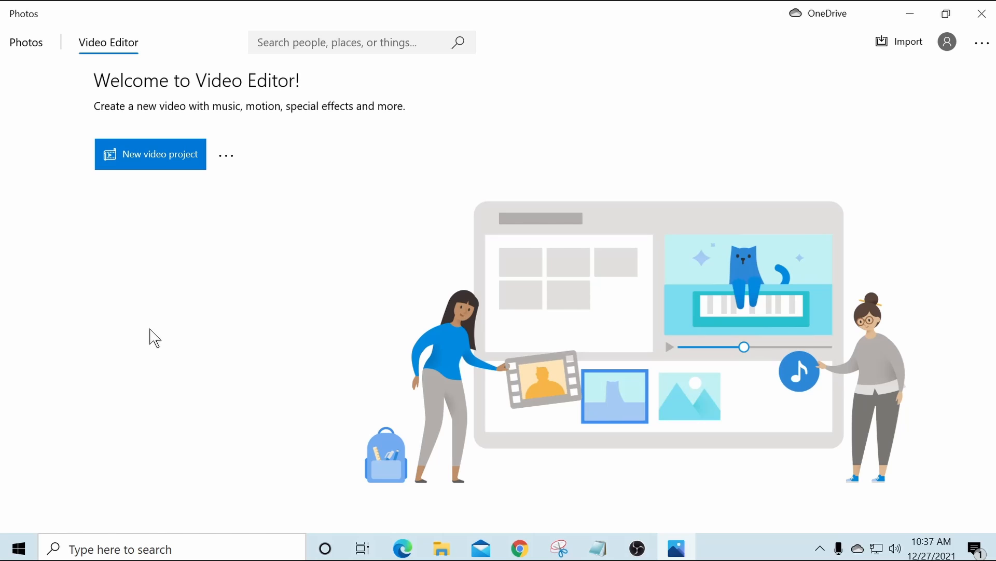
{"action": "left_click", "coordinate": [139, 161]}
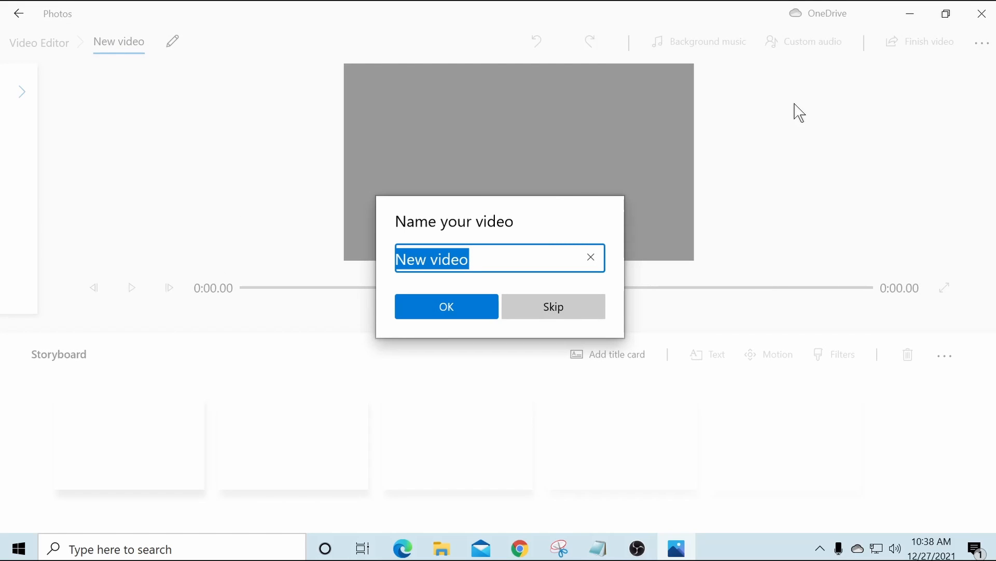
{"action": "type", "text": "At "}
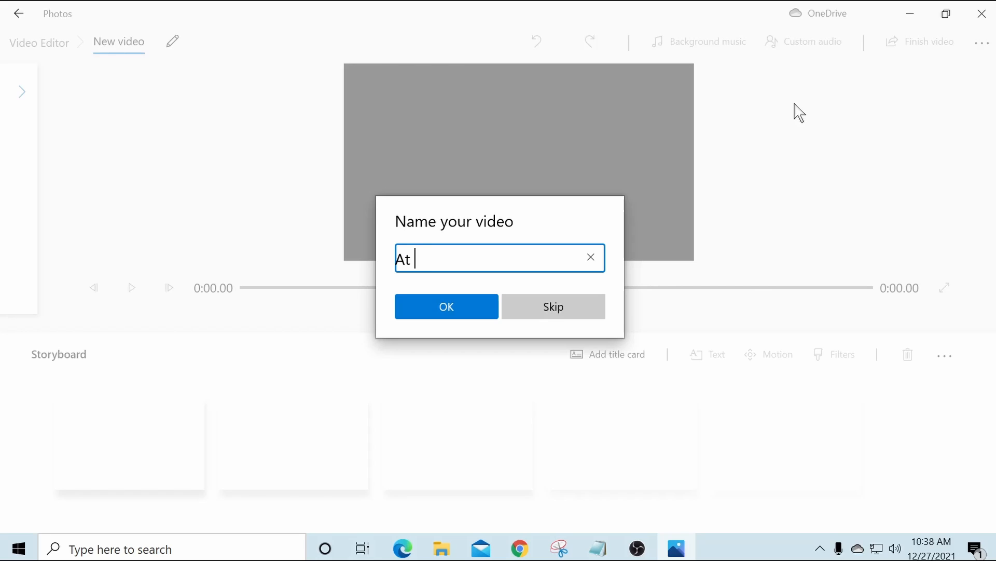
{"action": "type", "text": "th"}
{"action": "key", "text": "BackSpace"}
{"action": "type", "text": "e Beach"}
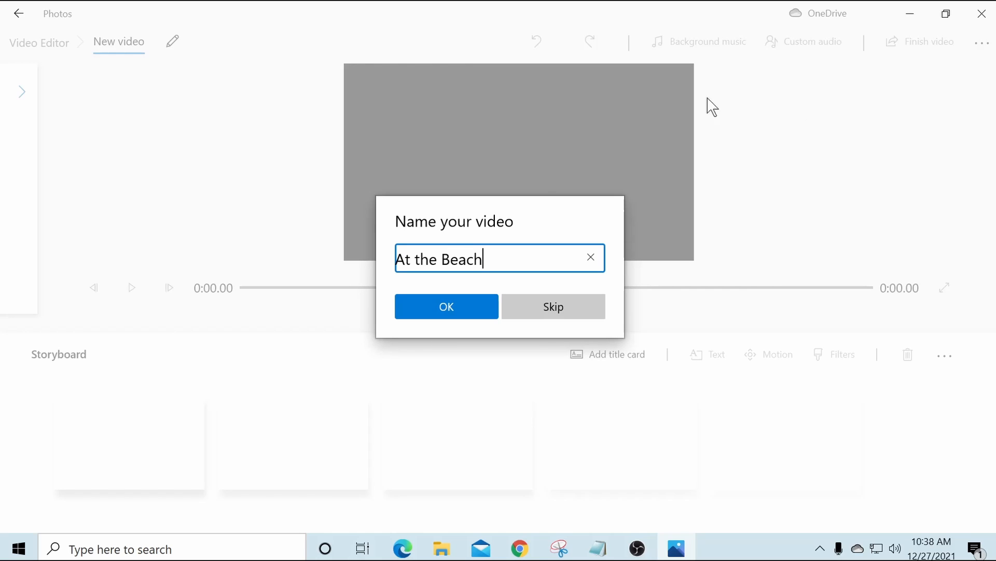
{"action": "left_click", "coordinate": [448, 309]}
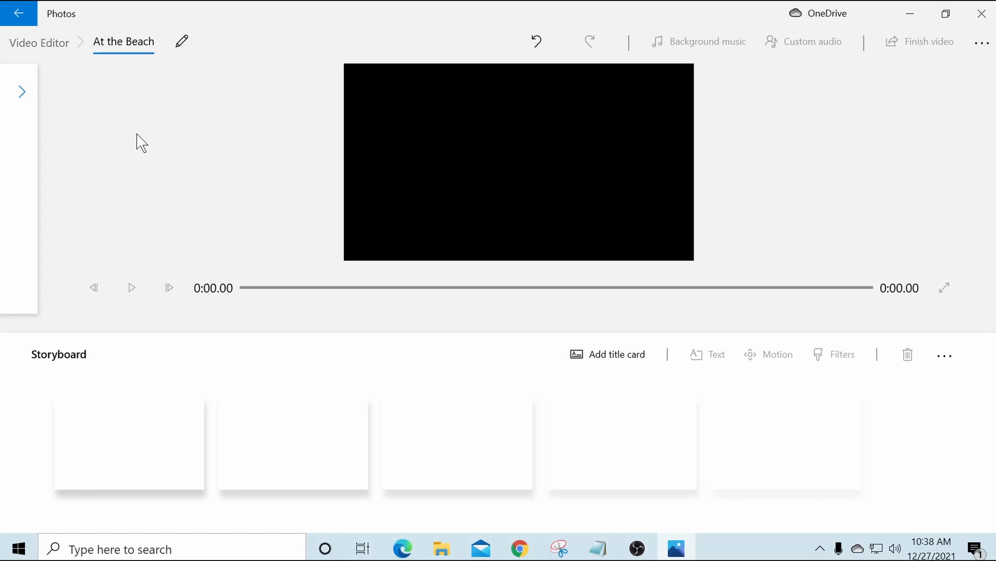
Step: Import photos IMG_0800 through IMG_2200 from this PC's Pictures > photos folder into the project library and place them all in the storyboard
{"action": "left_click", "coordinate": [22, 97]}
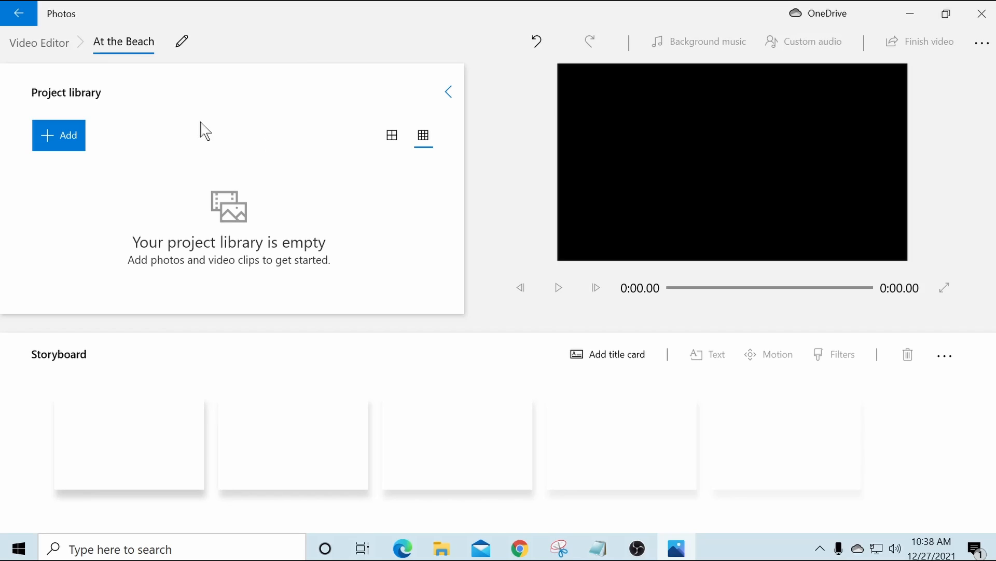
{"action": "left_click", "coordinate": [63, 141]}
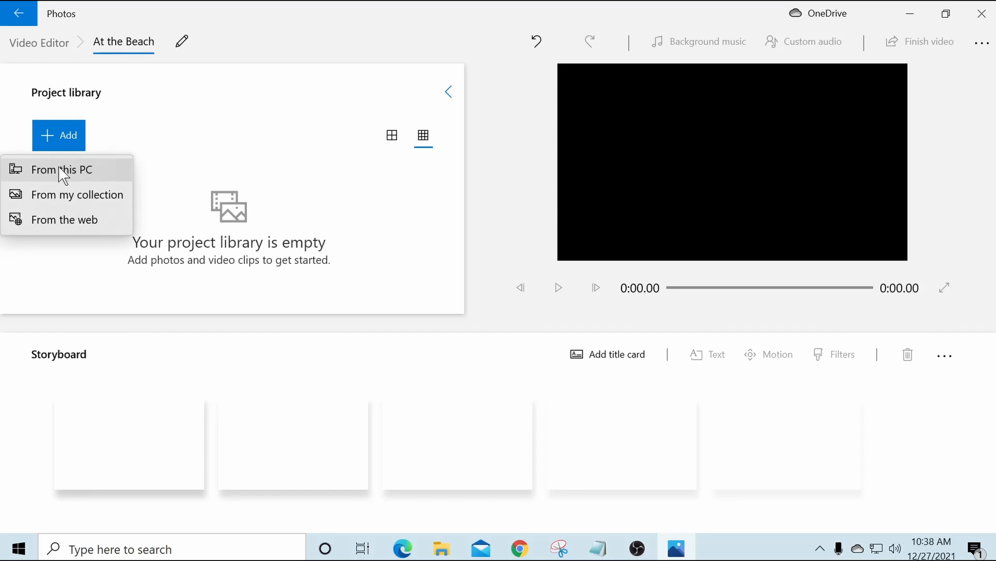
{"action": "left_click", "coordinate": [63, 176]}
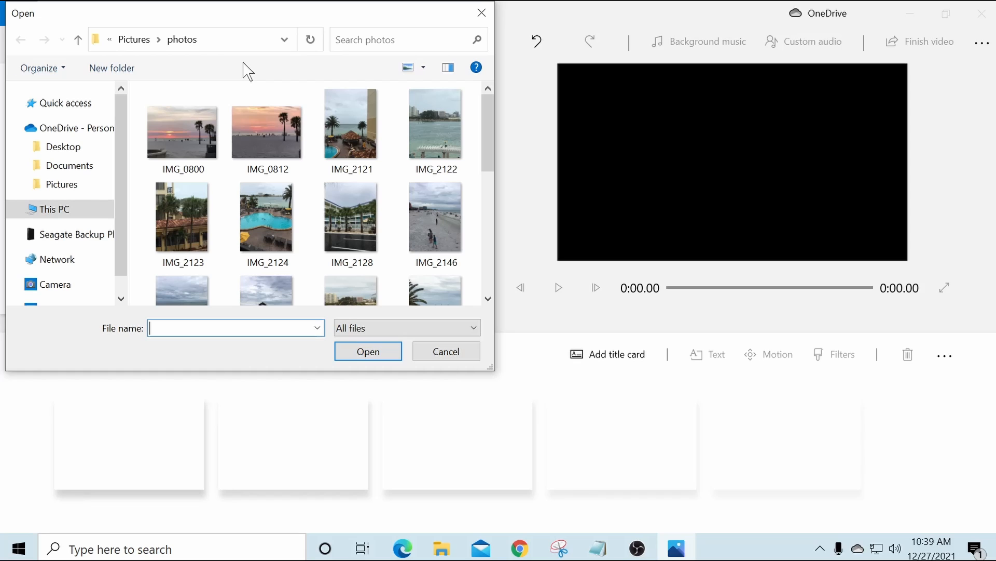
{"action": "left_click", "coordinate": [173, 132]}
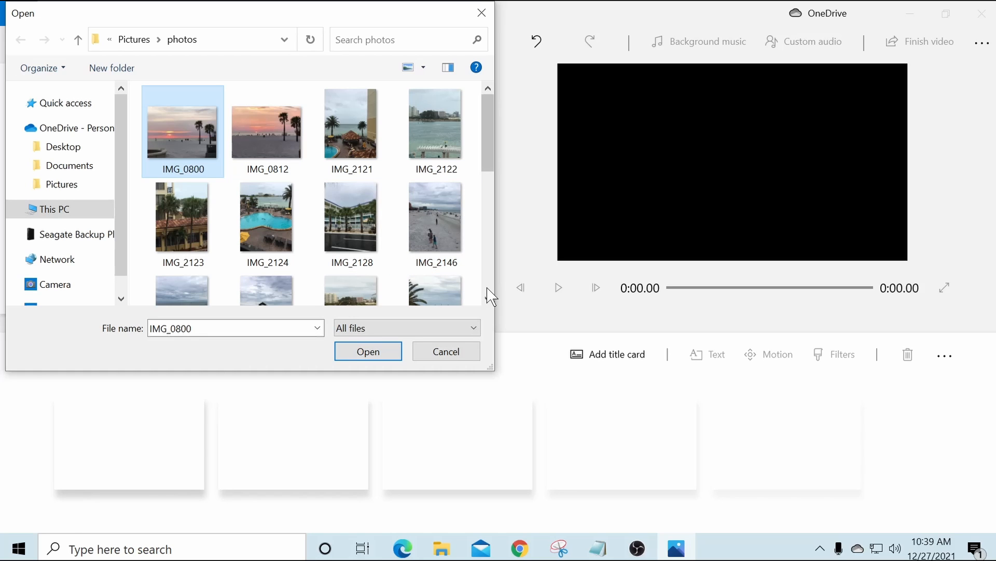
{"action": "scroll", "coordinate": [490, 296], "scroll_direction": "down", "scroll_amount": 10}
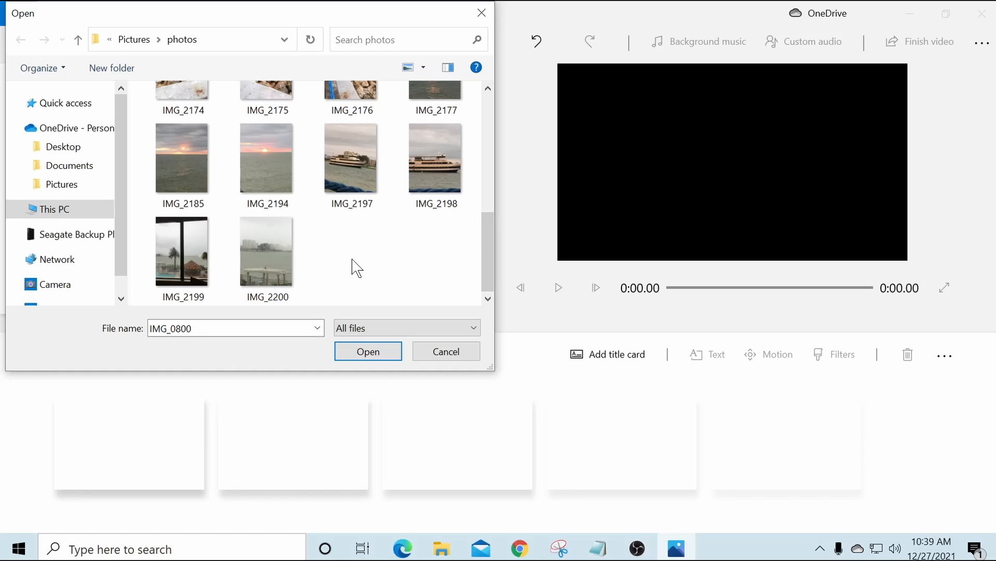
{"action": "left_click", "coordinate": [266, 253], "text": "shift"}
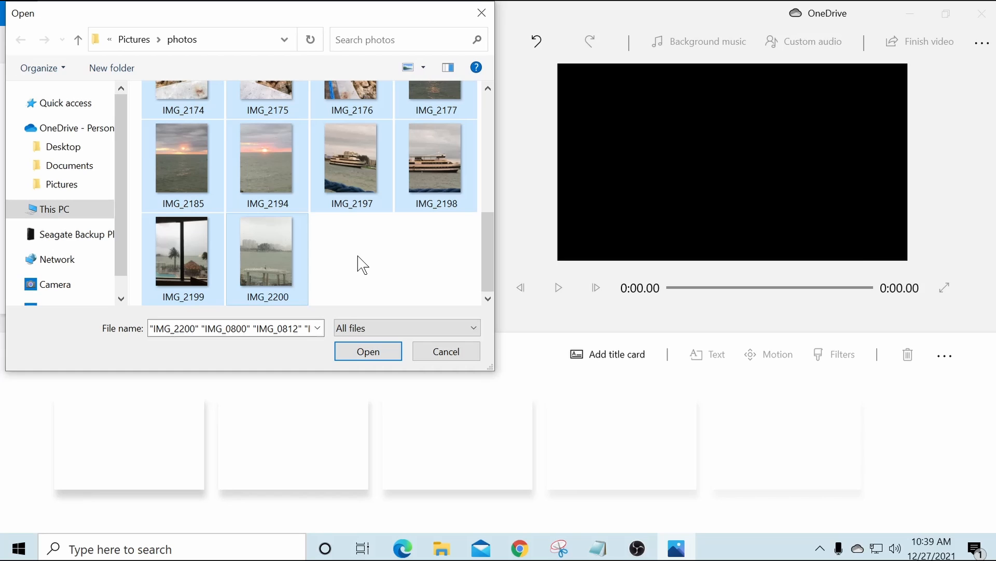
{"action": "left_click", "coordinate": [364, 347]}
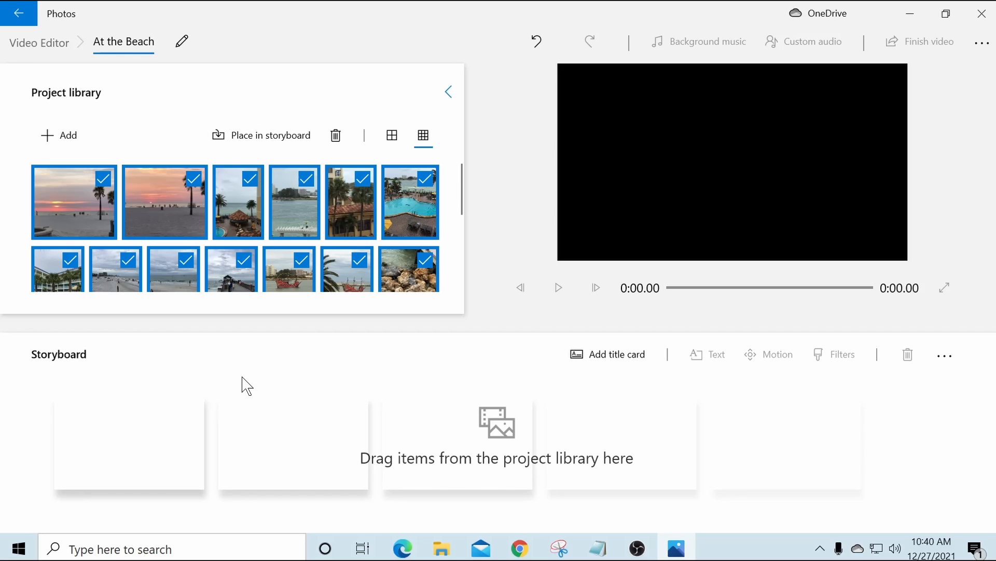
{"action": "left_click", "coordinate": [244, 142]}
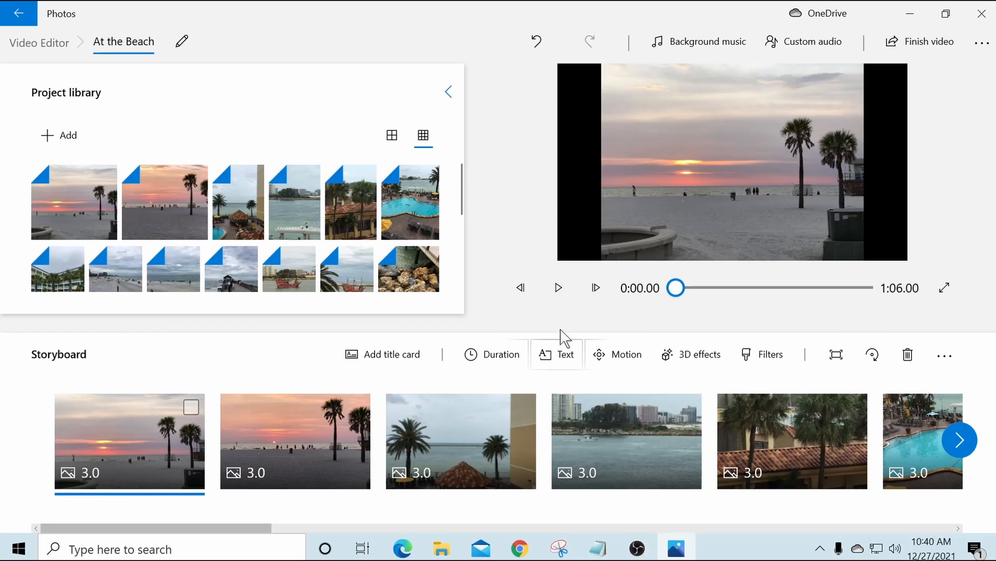
Step: Look through the storyboard photos from the first to the last and back to the start
{"action": "left_click", "coordinate": [961, 440]}
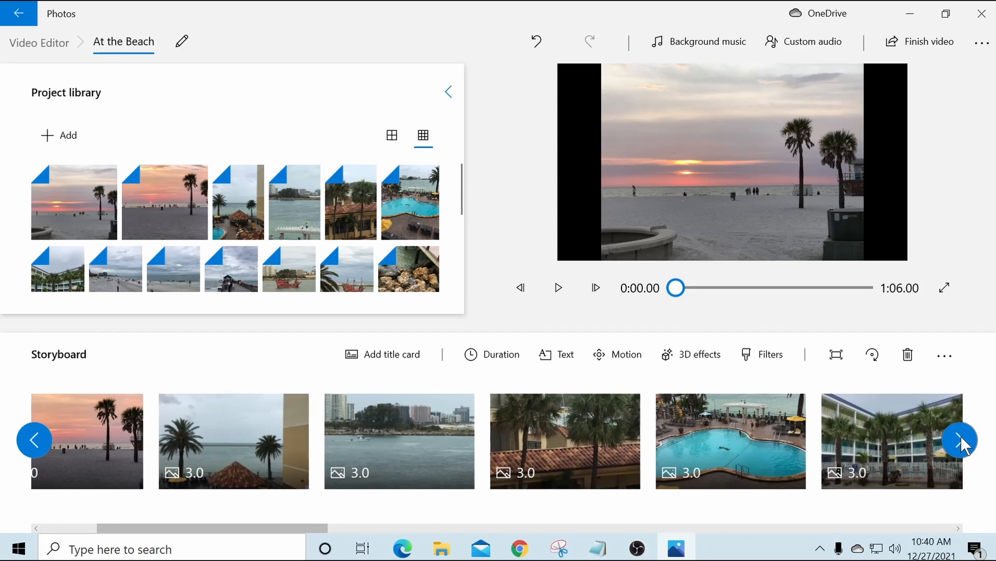
{"action": "left_click", "coordinate": [961, 440]}
{"action": "left_click", "coordinate": [960, 440]}
{"action": "left_click", "coordinate": [961, 436]}
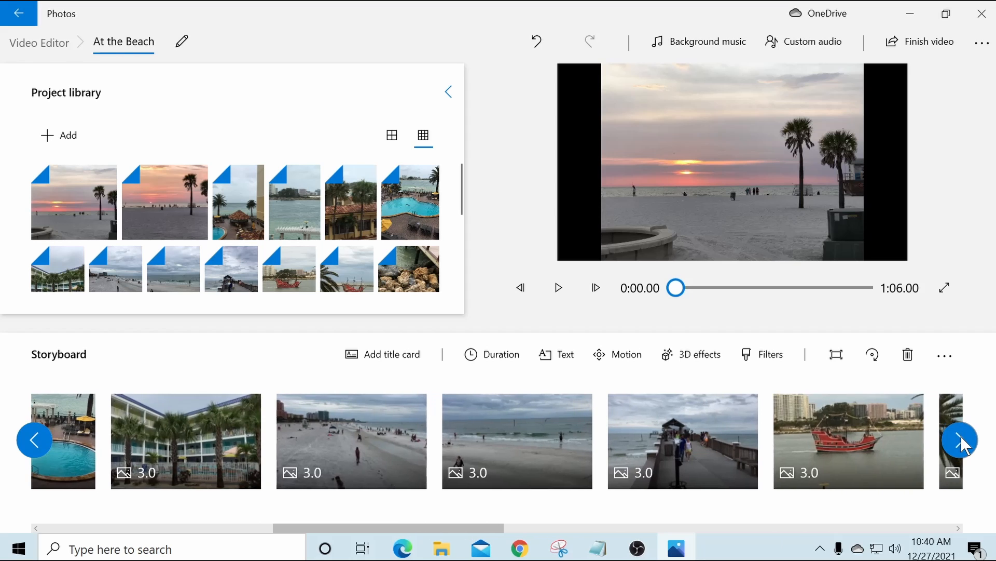
{"action": "left_click", "coordinate": [960, 436]}
{"action": "left_click", "coordinate": [961, 436]}
{"action": "left_click", "coordinate": [960, 440]}
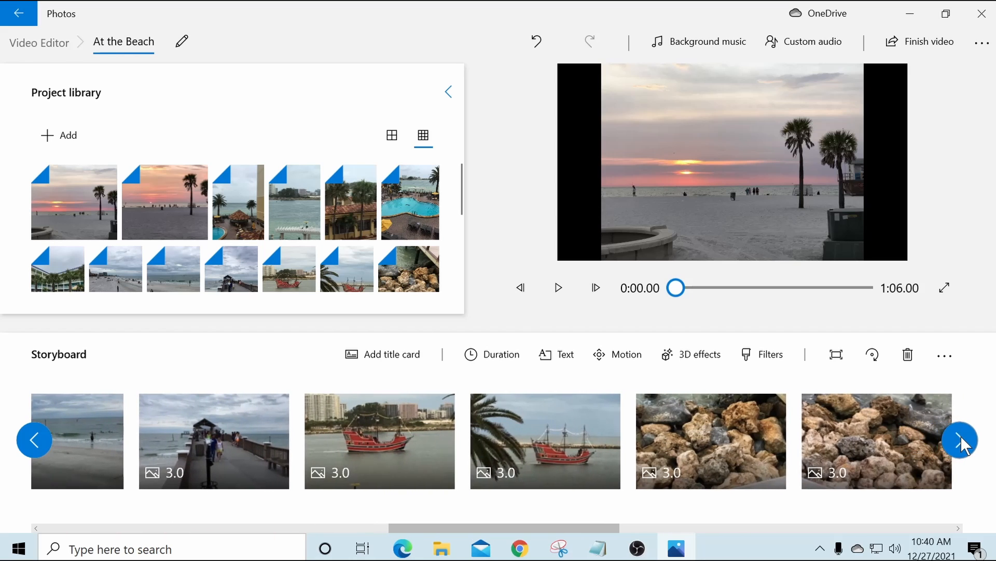
{"action": "left_click", "coordinate": [960, 440]}
{"action": "left_click", "coordinate": [961, 440]}
{"action": "left_click", "coordinate": [960, 439]}
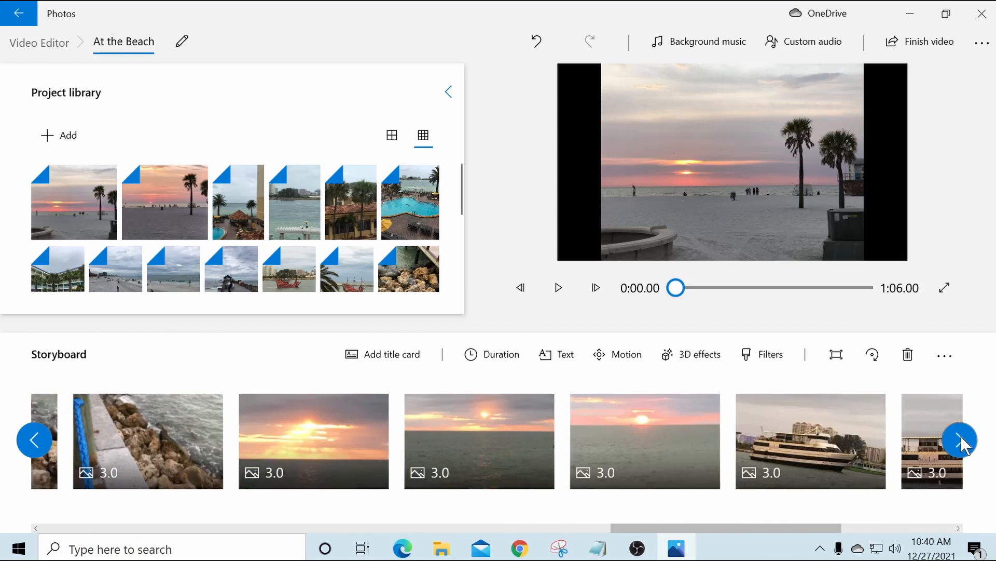
{"action": "left_click", "coordinate": [961, 438]}
{"action": "left_click", "coordinate": [961, 439]}
{"action": "left_click", "coordinate": [961, 436]}
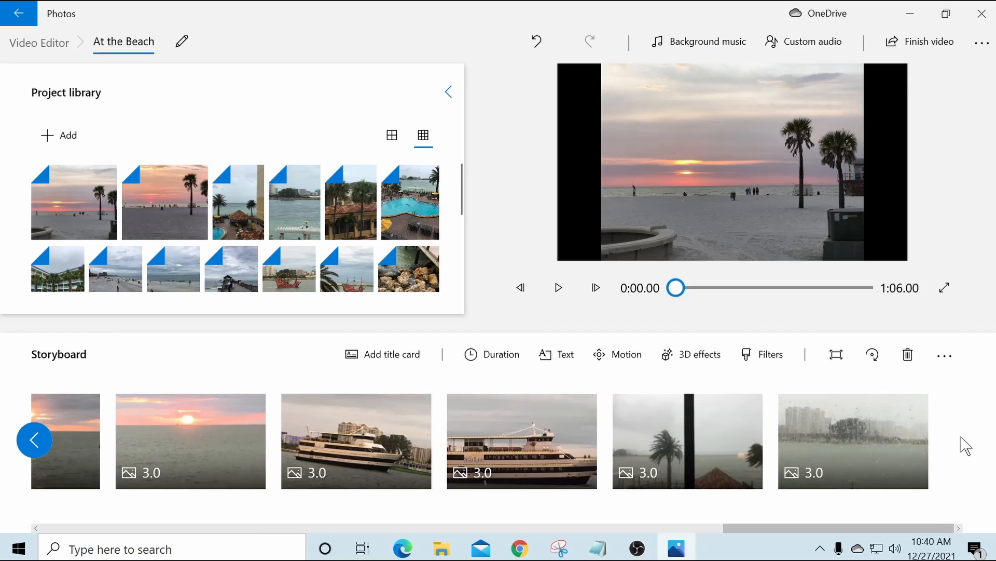
{"action": "left_click", "coordinate": [31, 438]}
{"action": "left_click", "coordinate": [32, 439]}
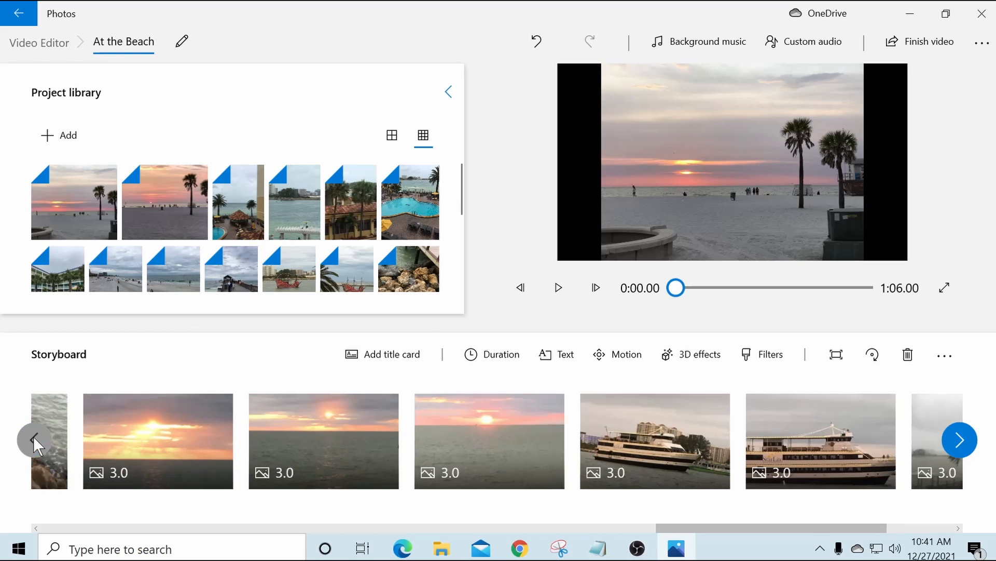
{"action": "left_click", "coordinate": [31, 439]}
{"action": "left_click", "coordinate": [29, 435]}
{"action": "left_click", "coordinate": [22, 433]}
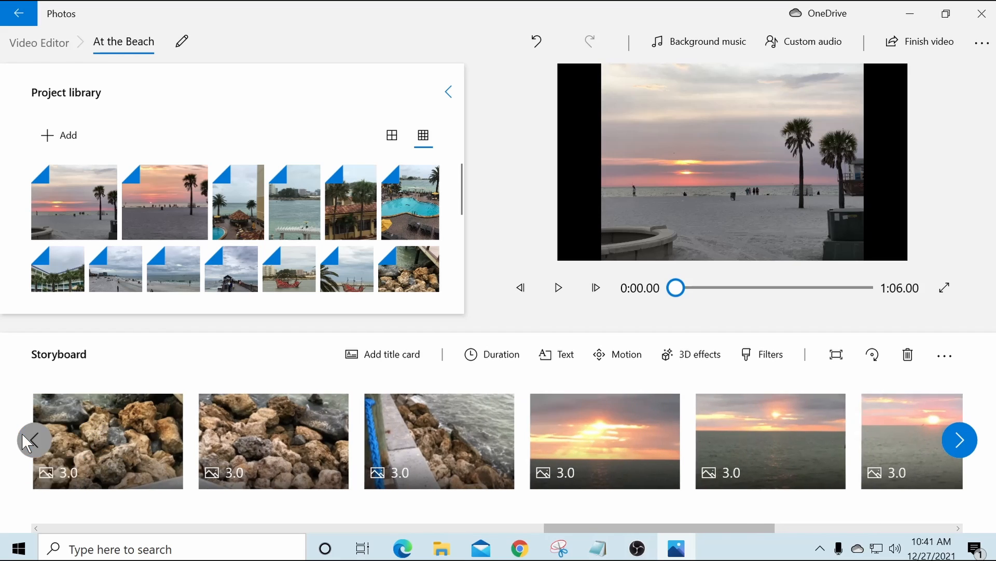
{"action": "left_click", "coordinate": [22, 433]}
{"action": "left_click", "coordinate": [22, 433]}
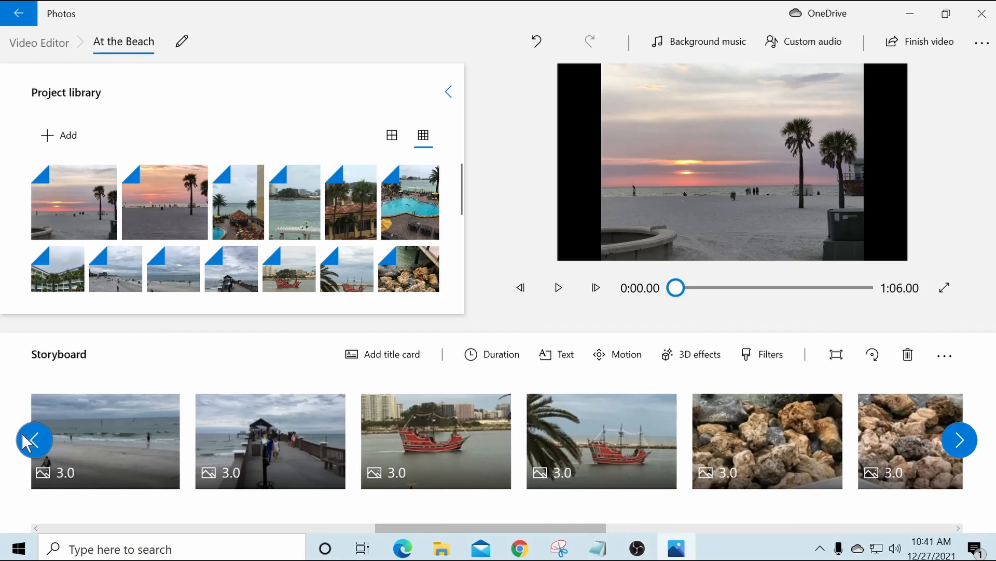
{"action": "left_click", "coordinate": [22, 433]}
{"action": "left_click", "coordinate": [22, 433]}
{"action": "left_click", "coordinate": [21, 433]}
{"action": "left_click", "coordinate": [22, 433]}
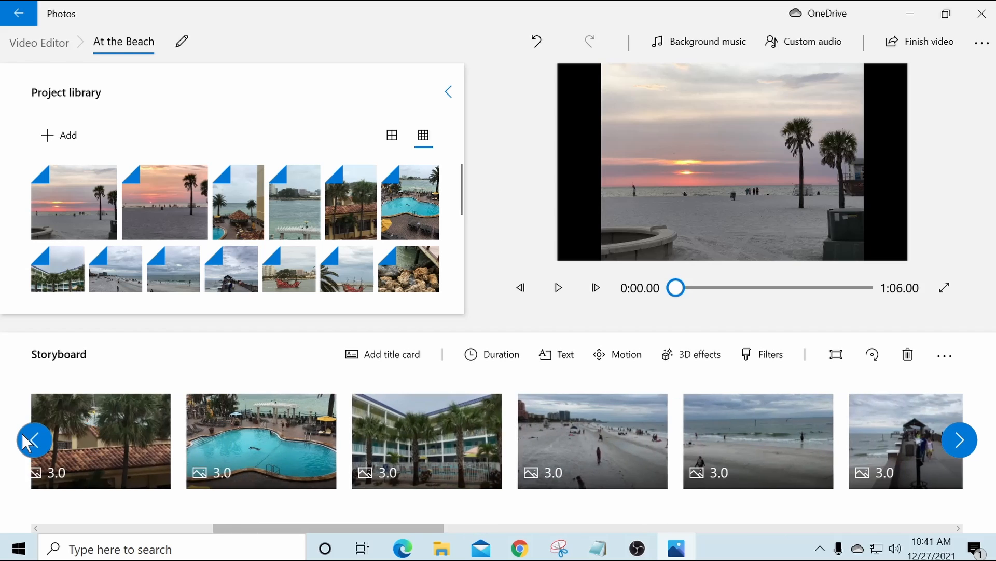
{"action": "left_click", "coordinate": [22, 437]}
{"action": "left_click", "coordinate": [23, 437]}
{"action": "left_click", "coordinate": [23, 437]}
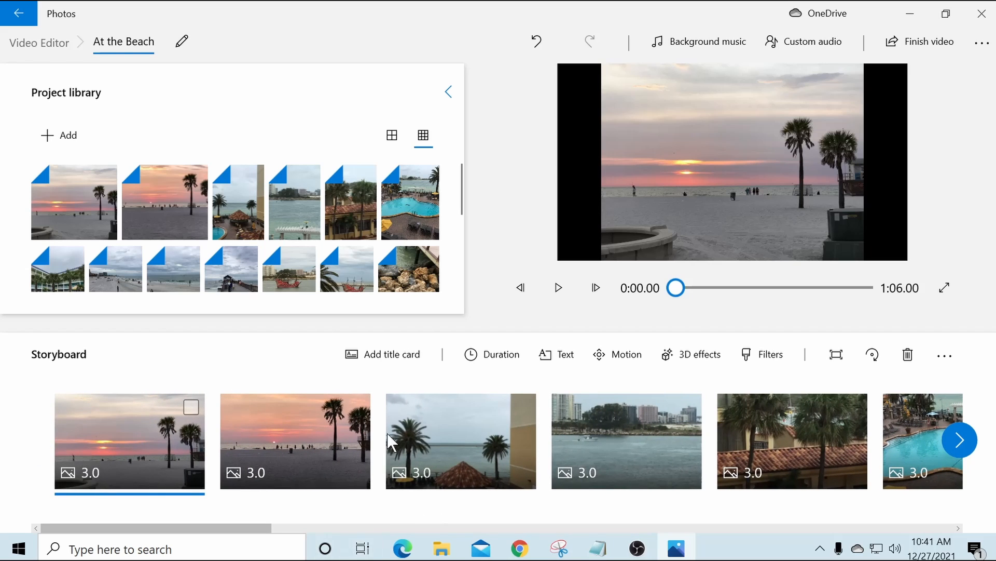
Step: Reorder the storyboard: move the tiled-hut palm photo after the waterfront skyline photo, and IMG_2128.JPG ahead of the swimming pool photo
{"action": "left_click_drag", "start_coordinate": [443, 444], "coordinate": [659, 454]}
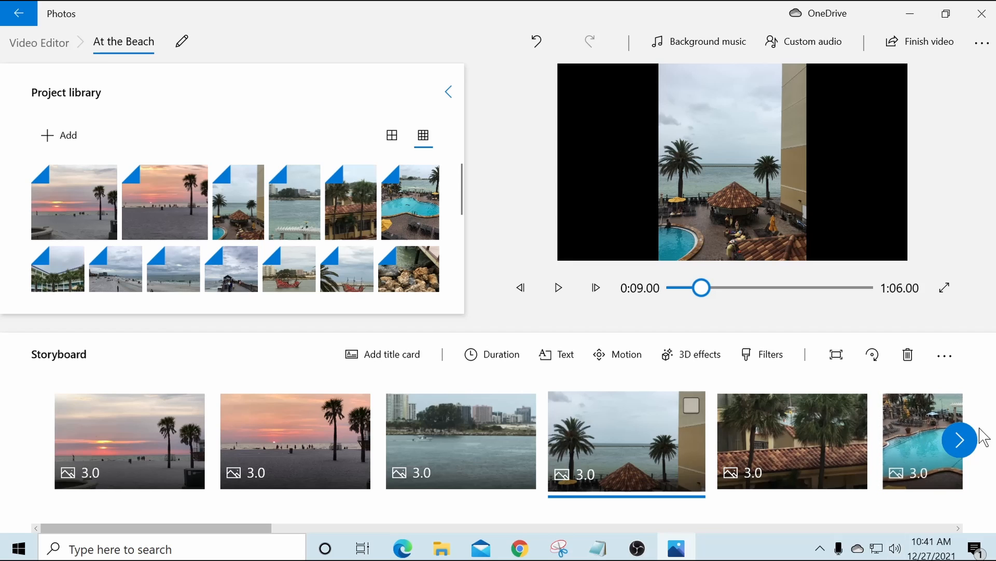
{"action": "left_click", "coordinate": [969, 442]}
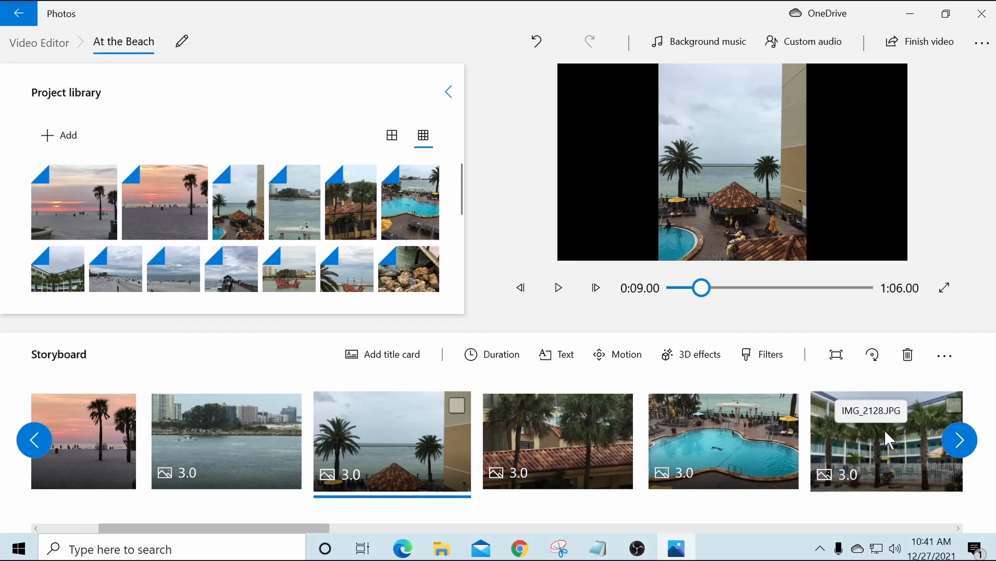
{"action": "left_click_drag", "start_coordinate": [884, 430], "coordinate": [747, 455]}
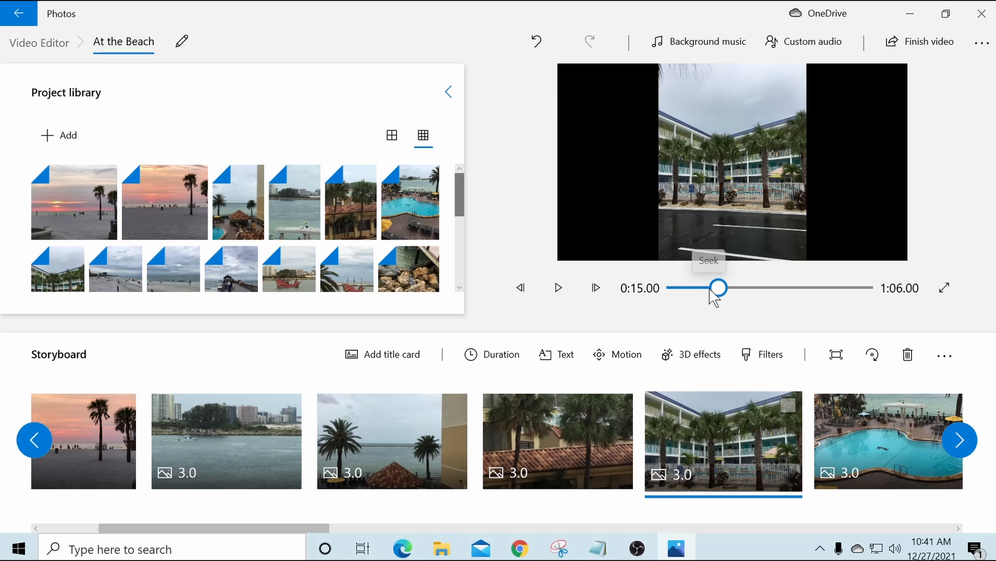
Step: Preview the slideshow from the beginning and pause it at the swimming pool photo
{"action": "left_click_drag", "start_coordinate": [718, 290], "coordinate": [664, 304]}
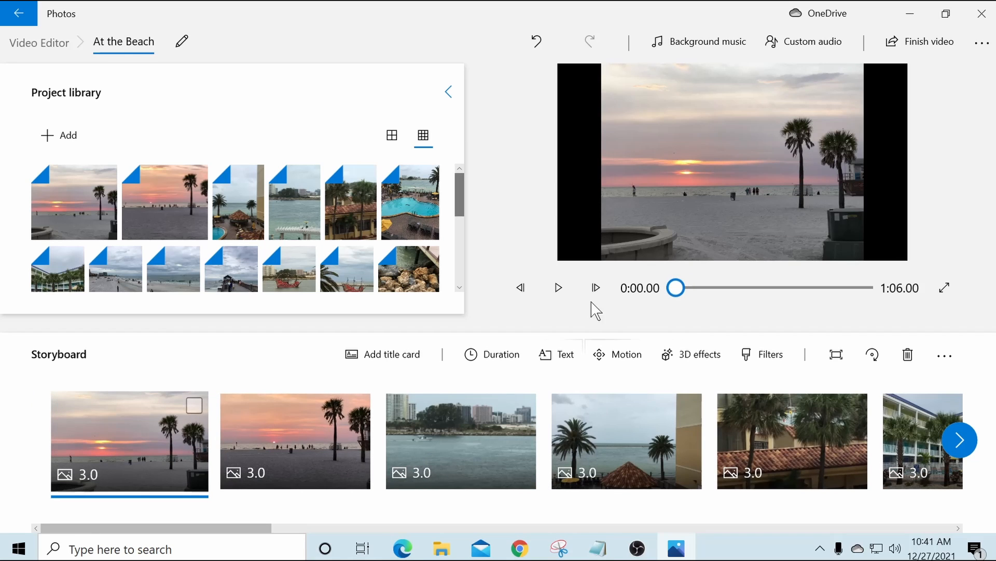
{"action": "left_click", "coordinate": [558, 287]}
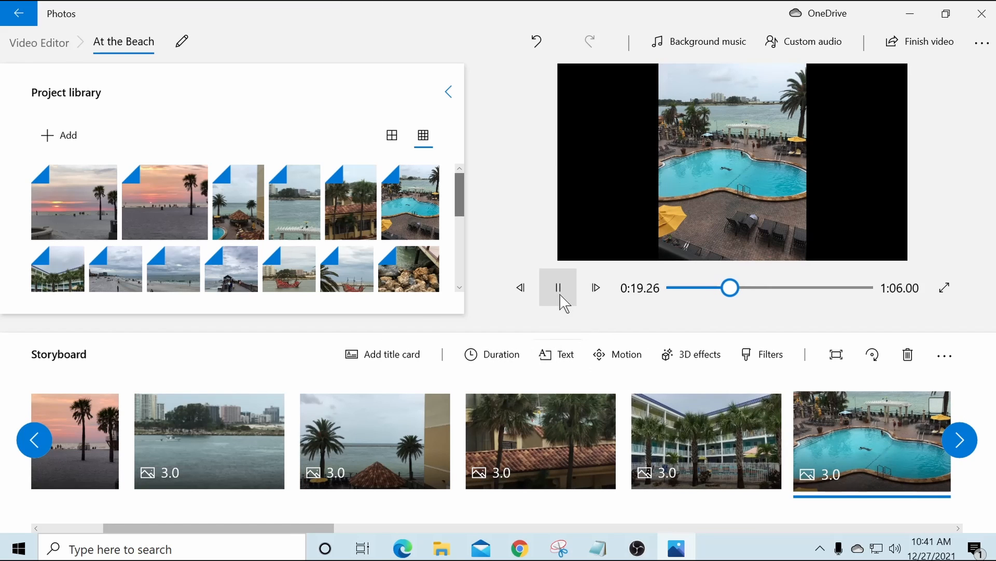
{"action": "left_click", "coordinate": [560, 288]}
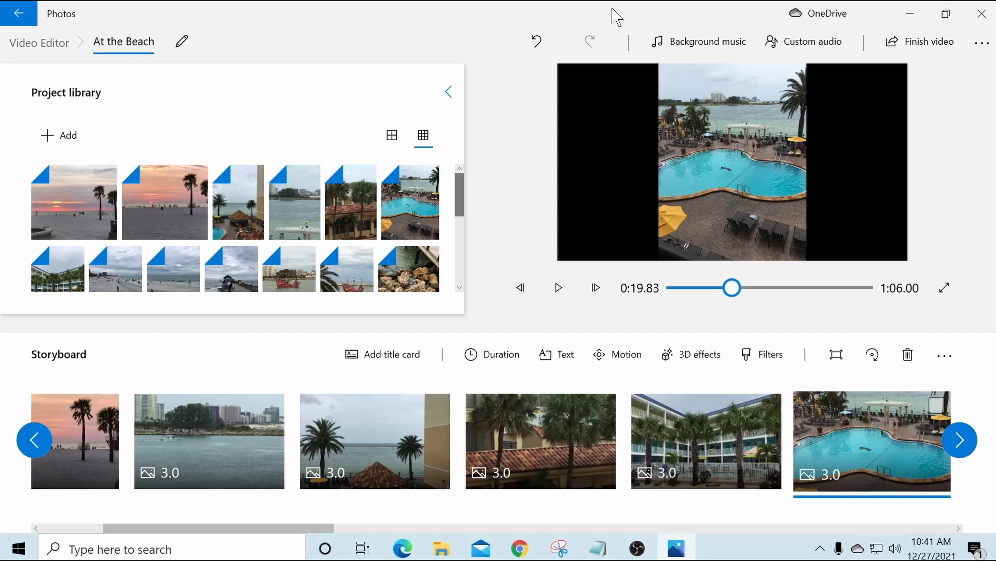
Step: Add the Distant Ocean track as background music, with the video synced to the music's beat
{"action": "left_click", "coordinate": [698, 42]}
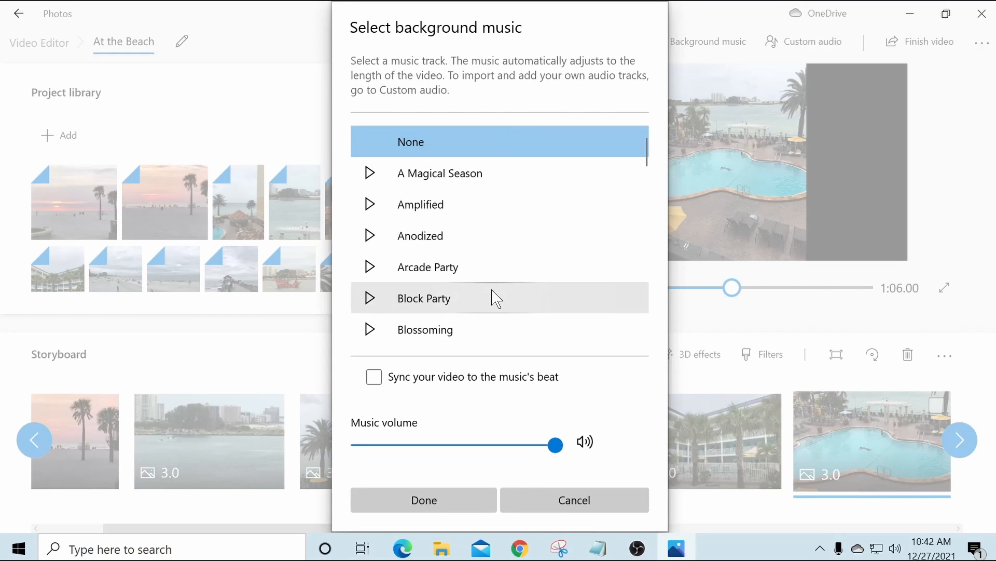
{"action": "scroll", "coordinate": [493, 255], "scroll_direction": "down", "scroll_amount": 3}
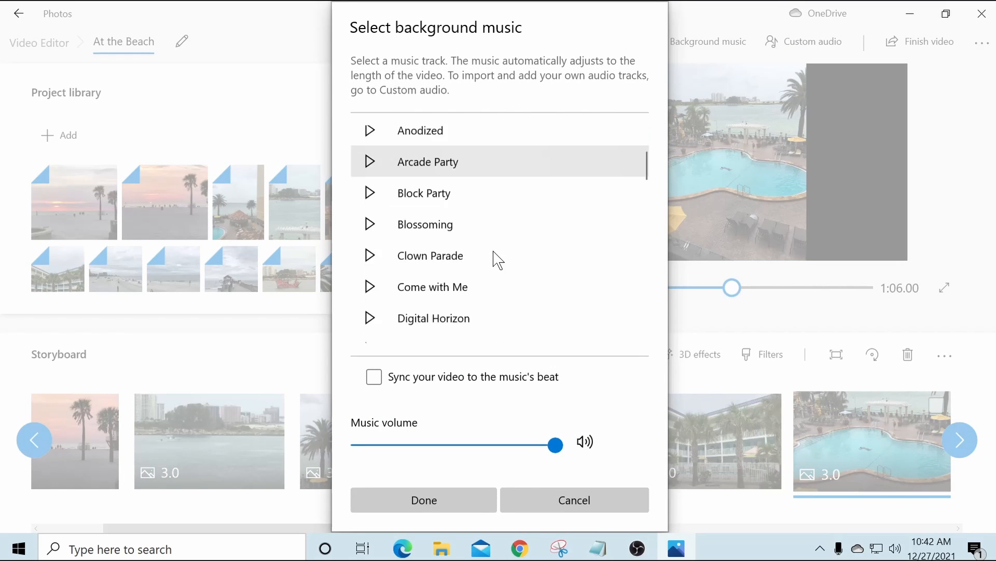
{"action": "scroll", "coordinate": [497, 201], "scroll_direction": "down", "scroll_amount": 2}
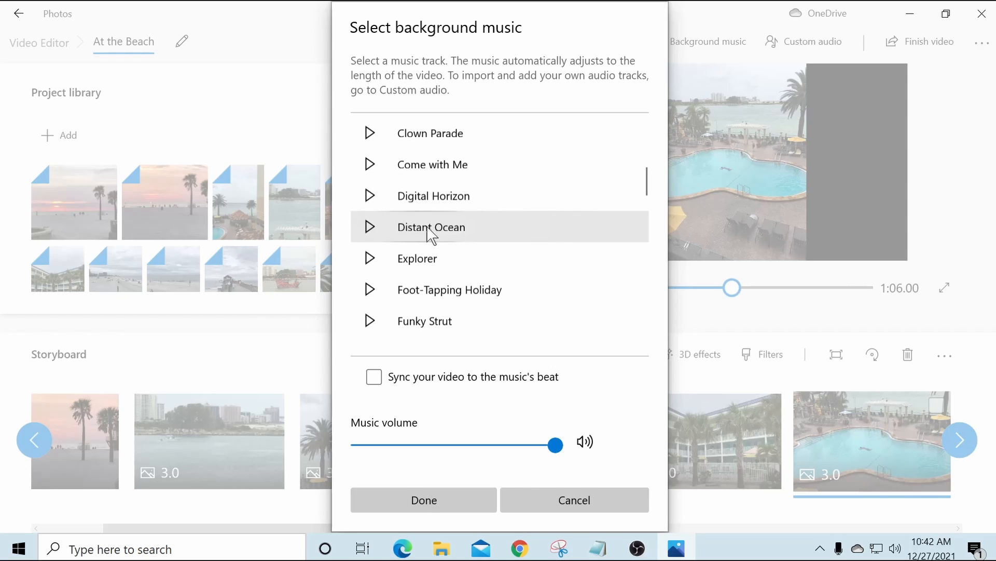
{"action": "left_click", "coordinate": [372, 234]}
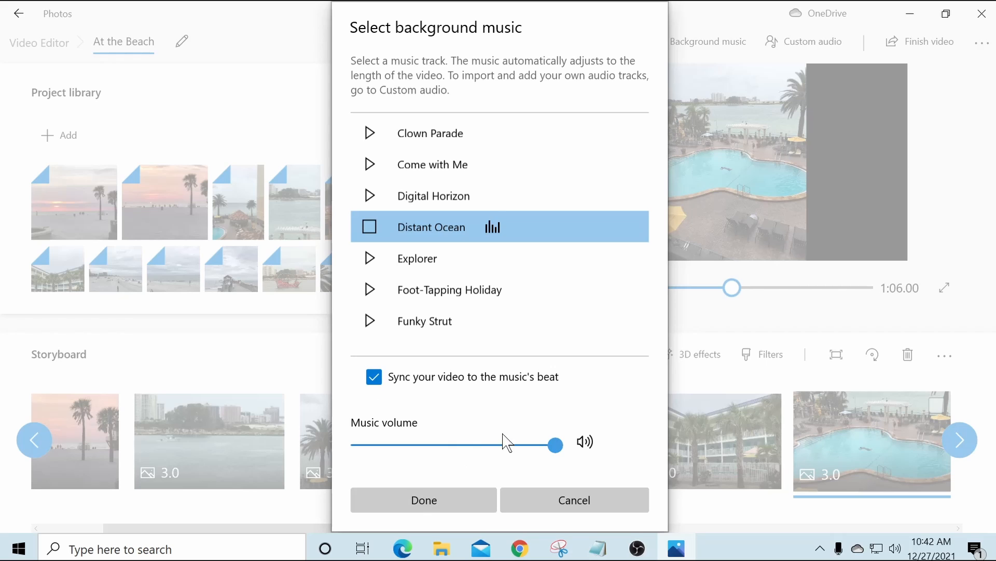
{"action": "left_click", "coordinate": [424, 500]}
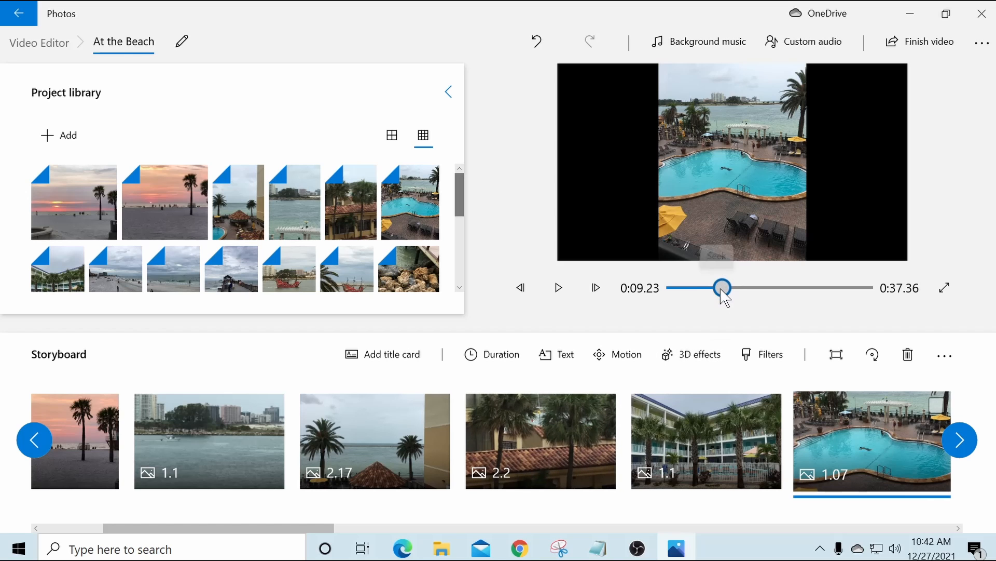
Step: Play the slideshow through from the beginning and remove the black bars from the final rainy waterfront photo
{"action": "left_click_drag", "start_coordinate": [722, 287], "coordinate": [663, 304]}
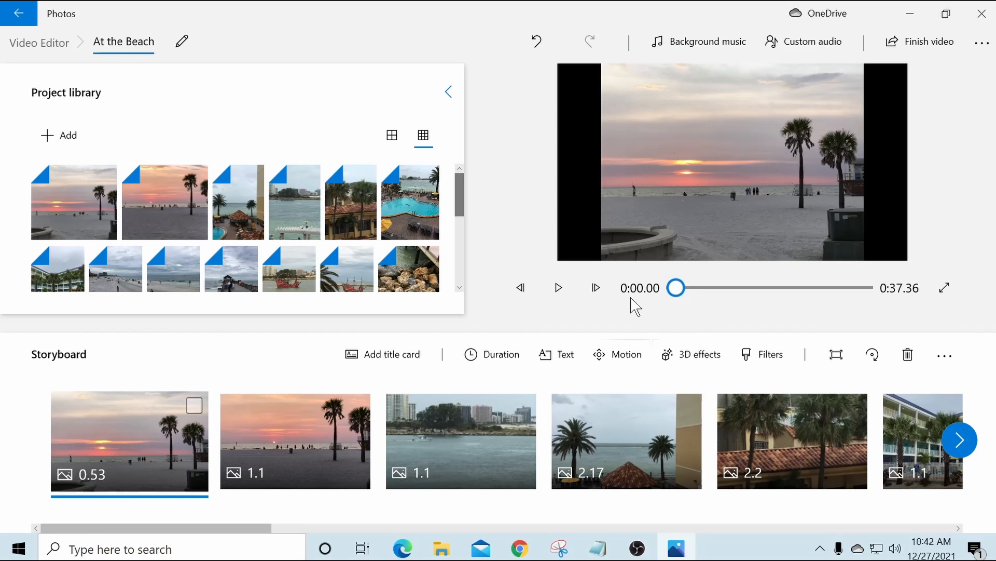
{"action": "left_click", "coordinate": [558, 288]}
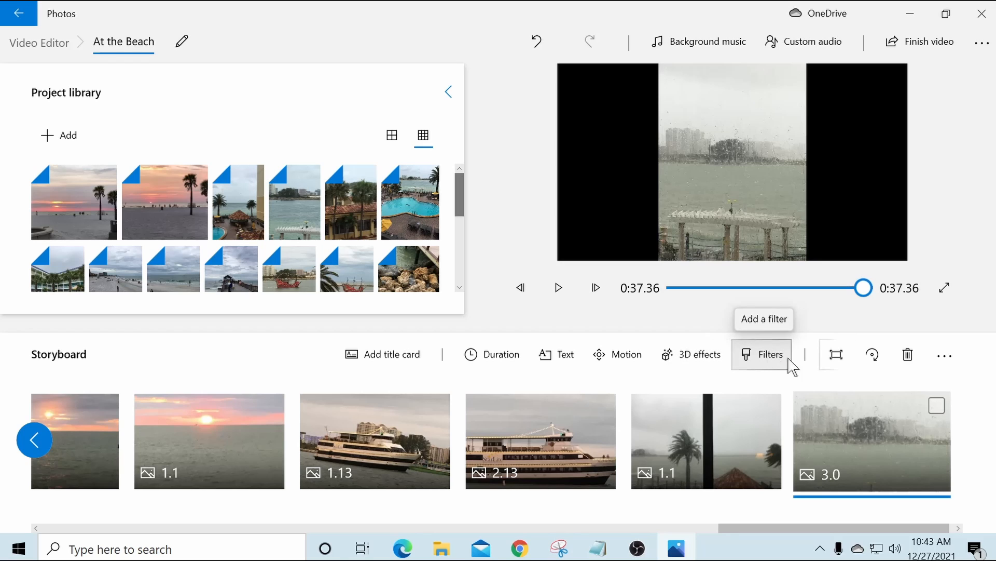
{"action": "left_click", "coordinate": [828, 358]}
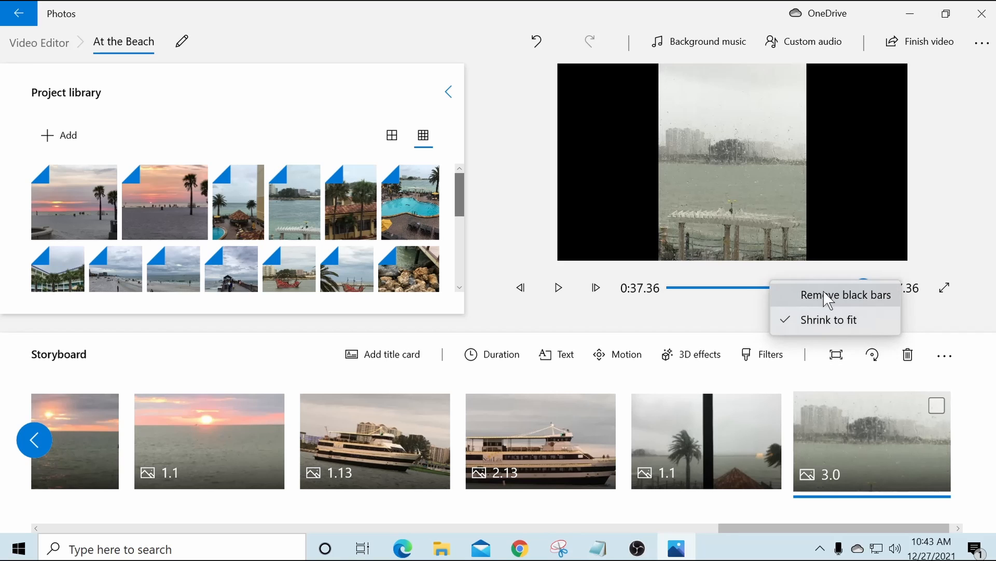
{"action": "left_click", "coordinate": [828, 295]}
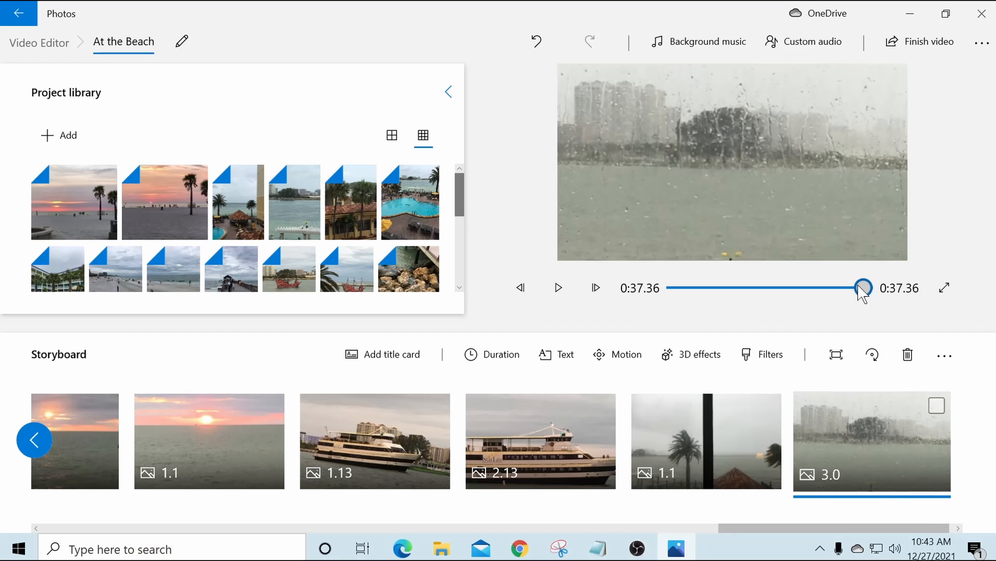
Step: Replay the slideshow up to the swimming pool photo and set that photo's duration to 3 seconds
{"action": "left_click_drag", "start_coordinate": [866, 289], "coordinate": [640, 316]}
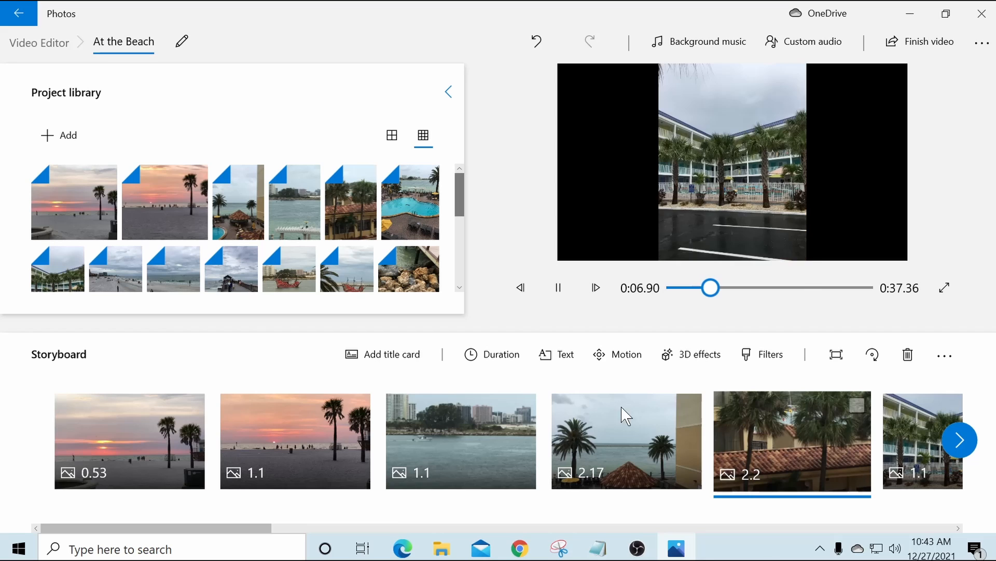
{"action": "left_click", "coordinate": [561, 289]}
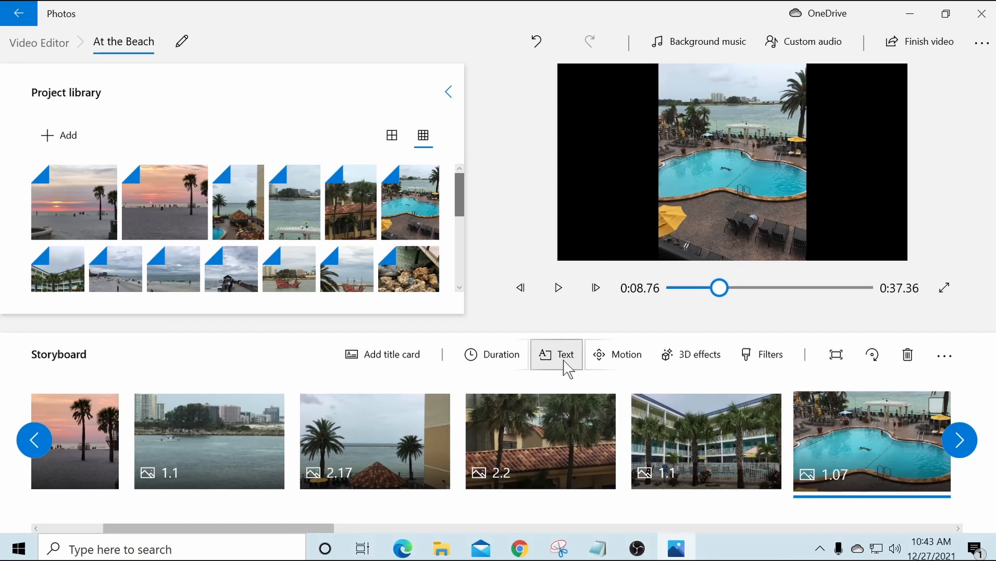
{"action": "left_click", "coordinate": [474, 362]}
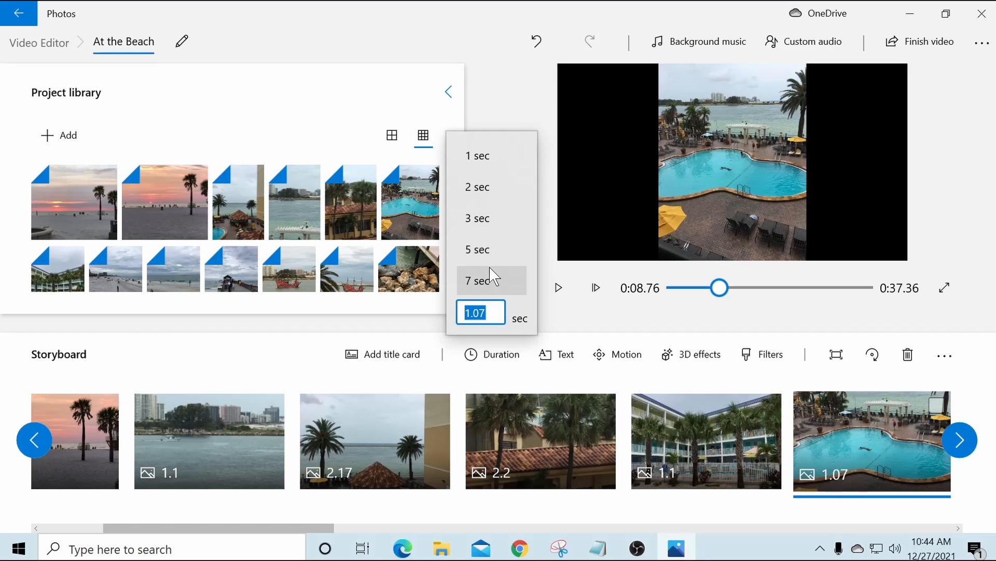
{"action": "left_click", "coordinate": [480, 220]}
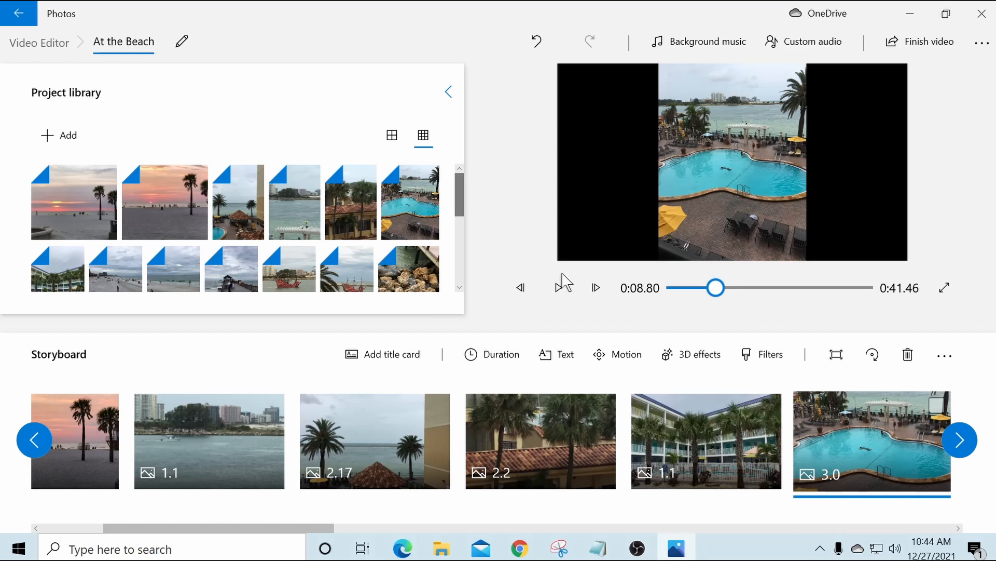
Step: Preview the slideshow from the beginning and pause it at the red ship photo beside the palm tree
{"action": "left_click_drag", "start_coordinate": [718, 288], "coordinate": [596, 304]}
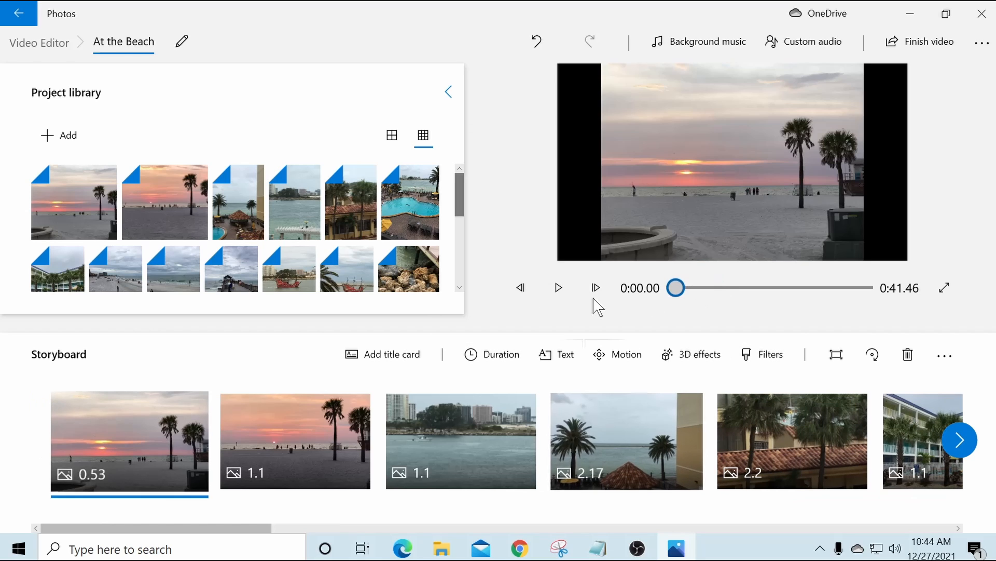
{"action": "left_click", "coordinate": [559, 289]}
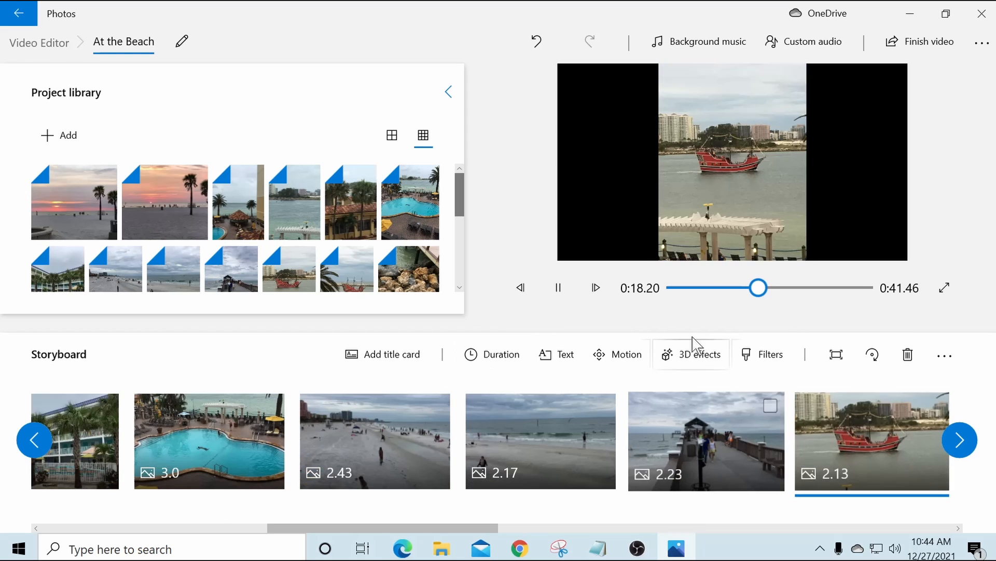
{"action": "left_click", "coordinate": [559, 291]}
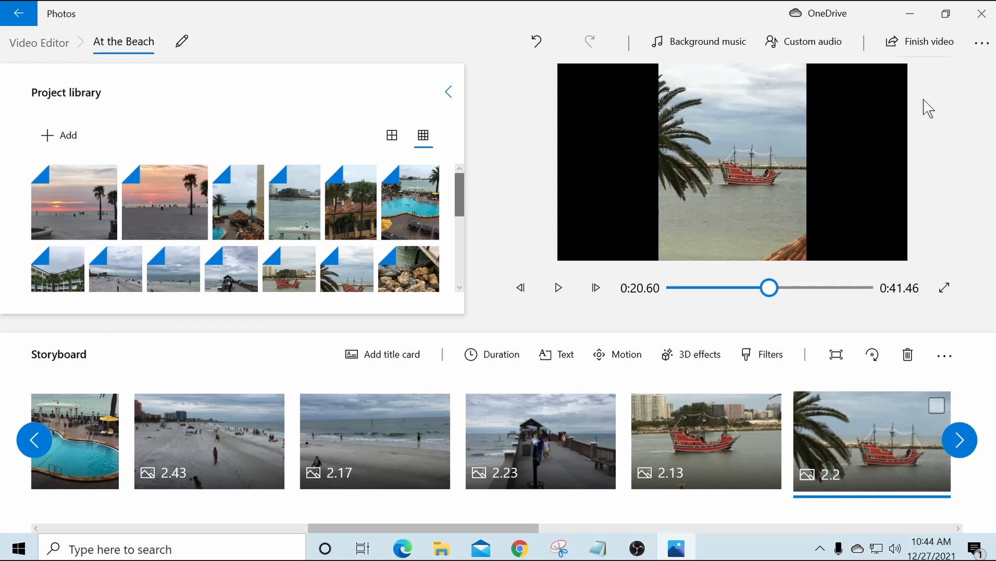
Step: Export the finished video in High 1080p quality as At the Beach into the photos folder
{"action": "left_click", "coordinate": [920, 48]}
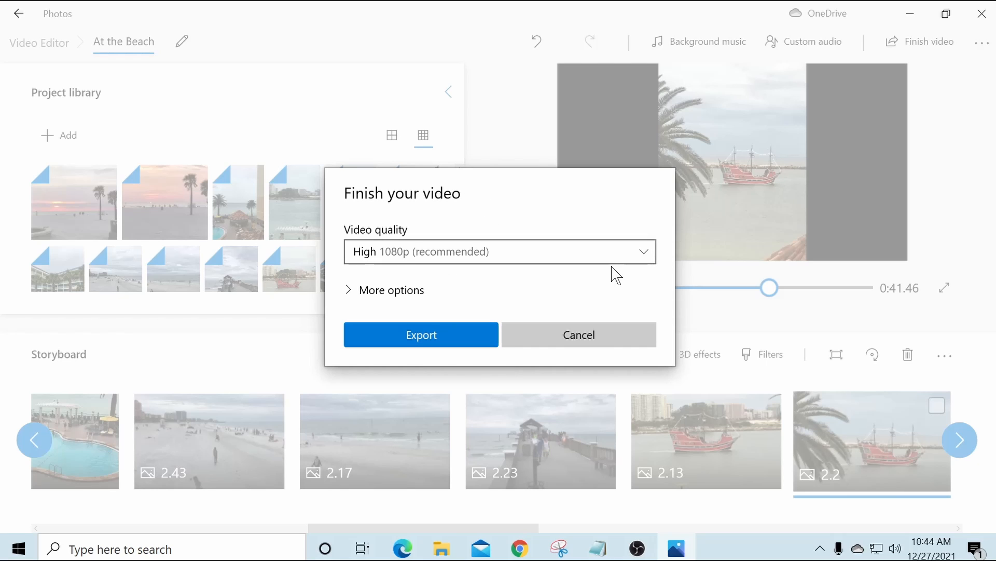
{"action": "left_click", "coordinate": [648, 262]}
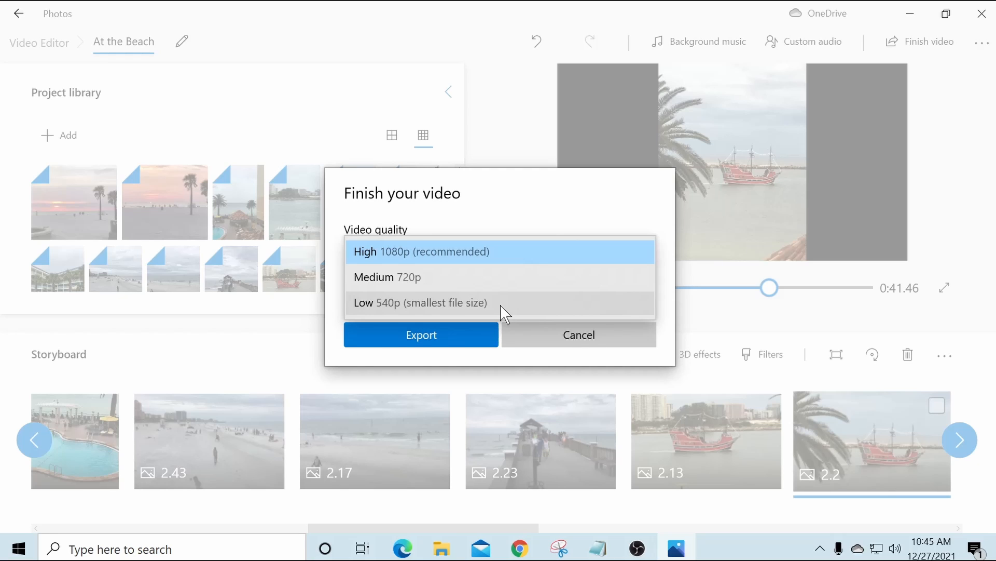
{"action": "left_click", "coordinate": [459, 253]}
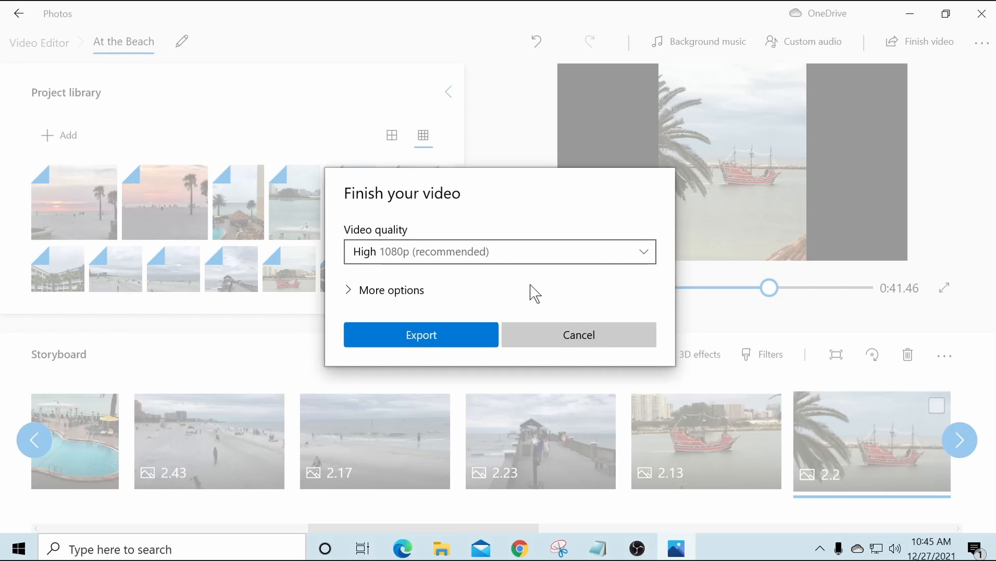
{"action": "left_click", "coordinate": [405, 337]}
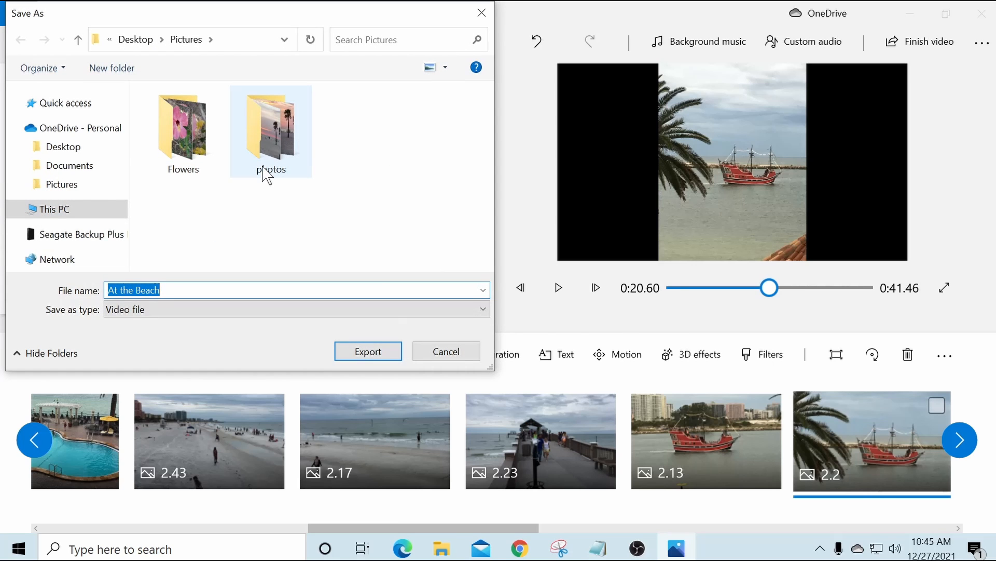
{"action": "double_click", "coordinate": [268, 125]}
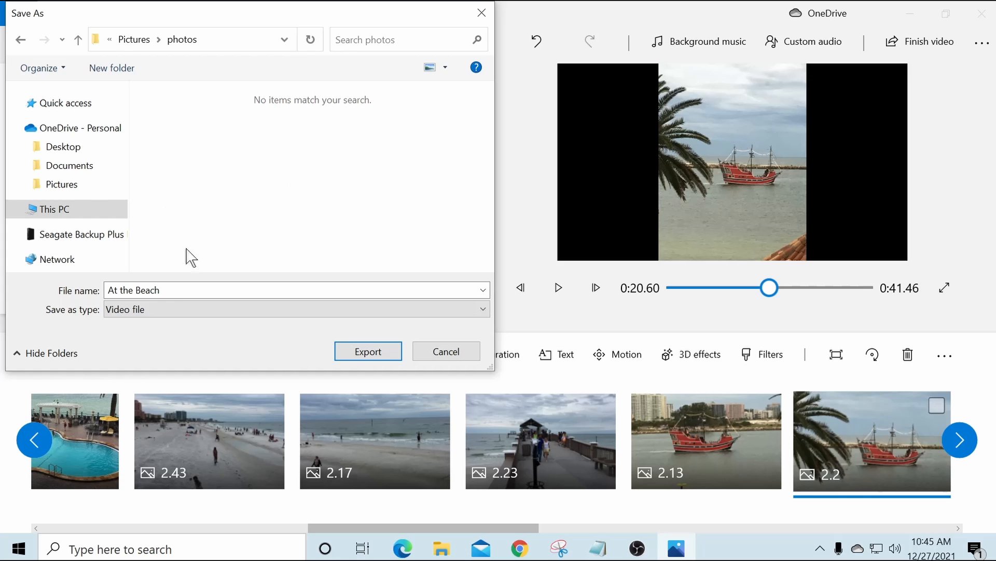
{"action": "left_click", "coordinate": [368, 351]}
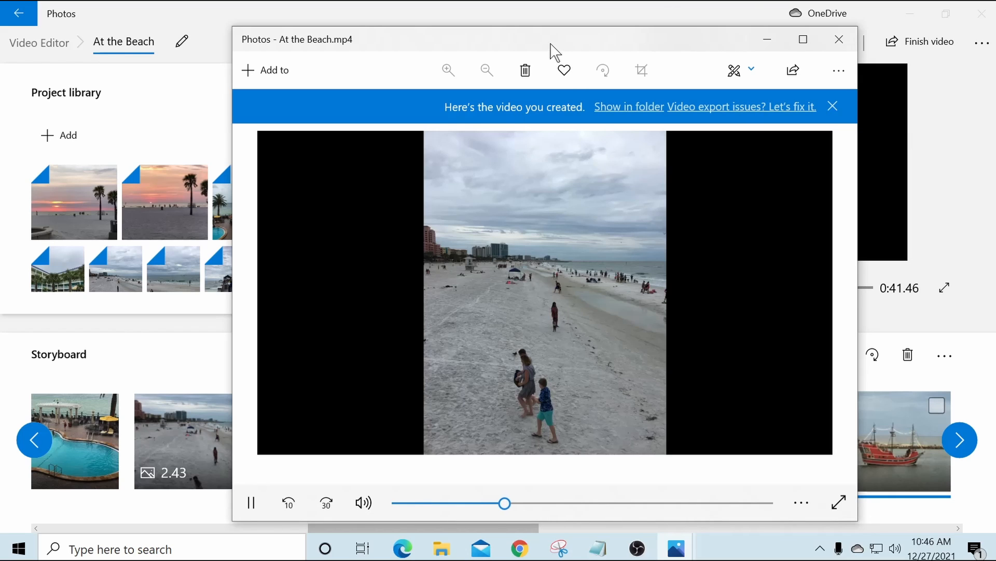
Step: Close the exported video's player and the video project, and look through the photos folder in File Explorer
{"action": "left_click", "coordinate": [853, 45]}
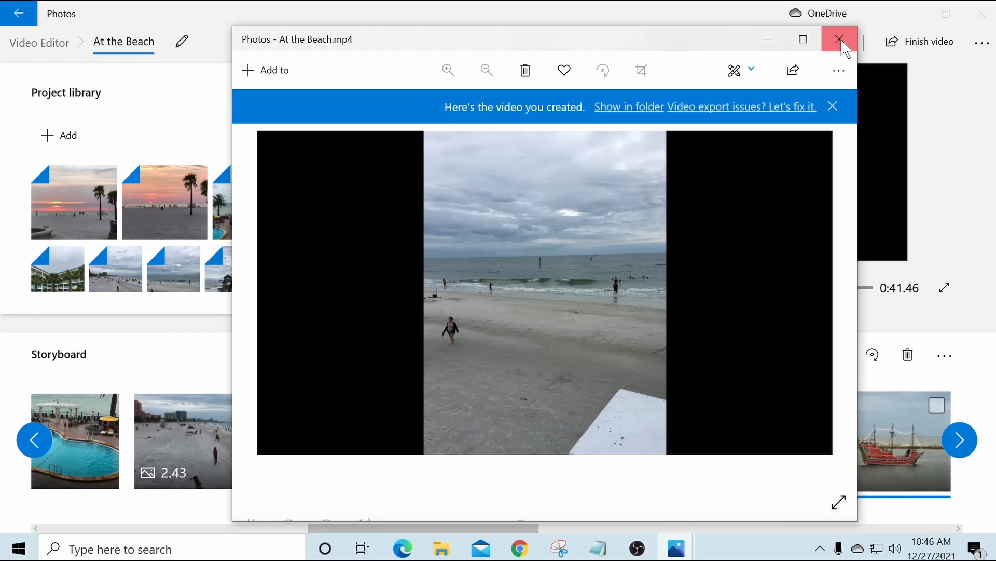
{"action": "left_click", "coordinate": [981, 15]}
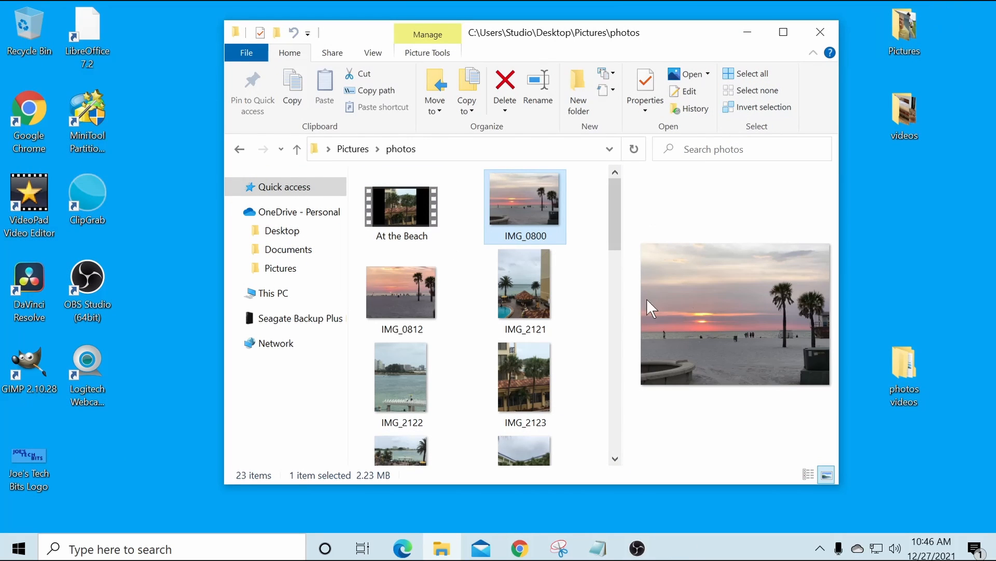
{"action": "scroll", "coordinate": [482, 251], "scroll_direction": "down", "scroll_amount": 10}
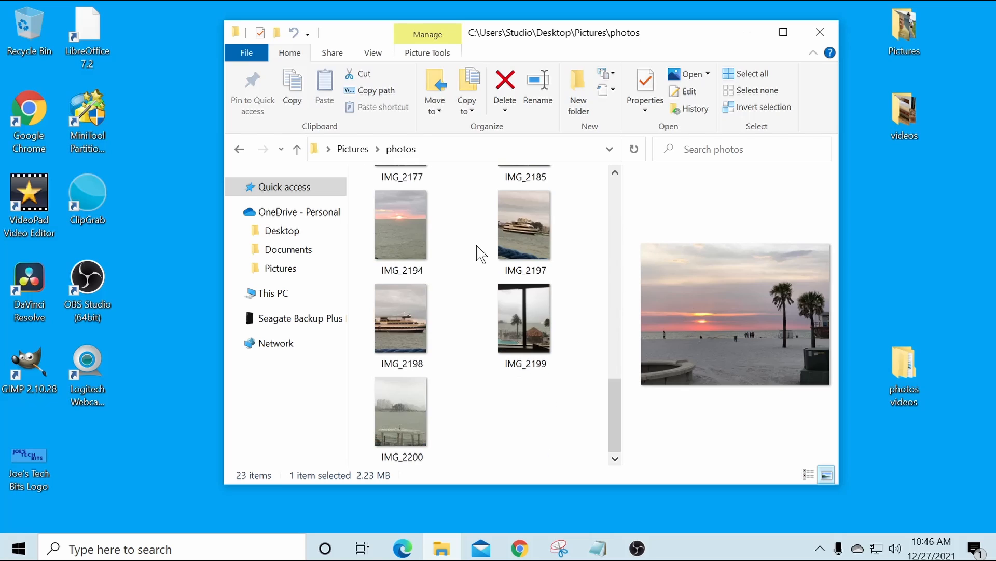
{"action": "scroll", "coordinate": [482, 253], "scroll_direction": "up", "scroll_amount": 10}
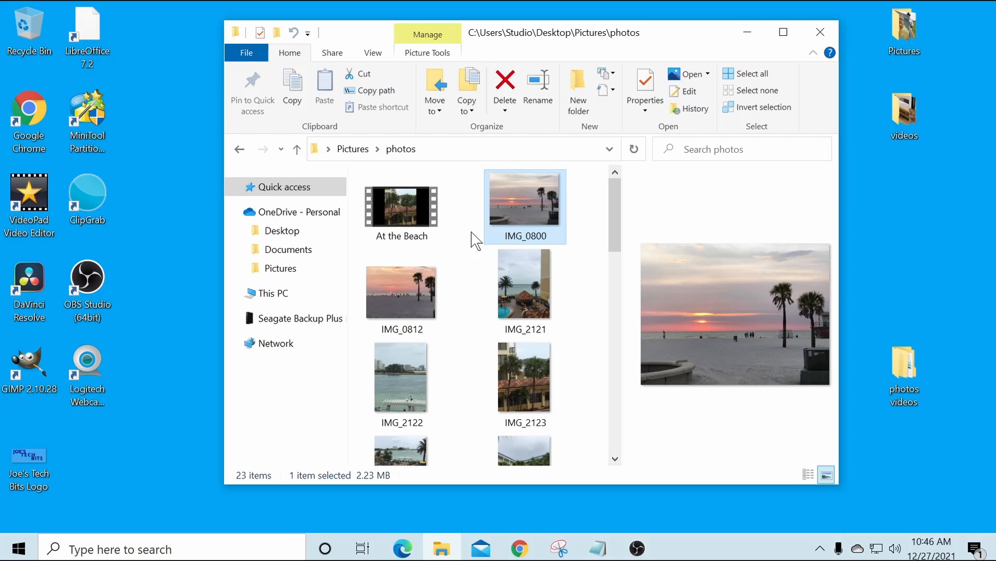
Step: Examine the At the Beach video's file type, location and size in its file properties, leaving them unchanged
{"action": "right_click", "coordinate": [387, 205]}
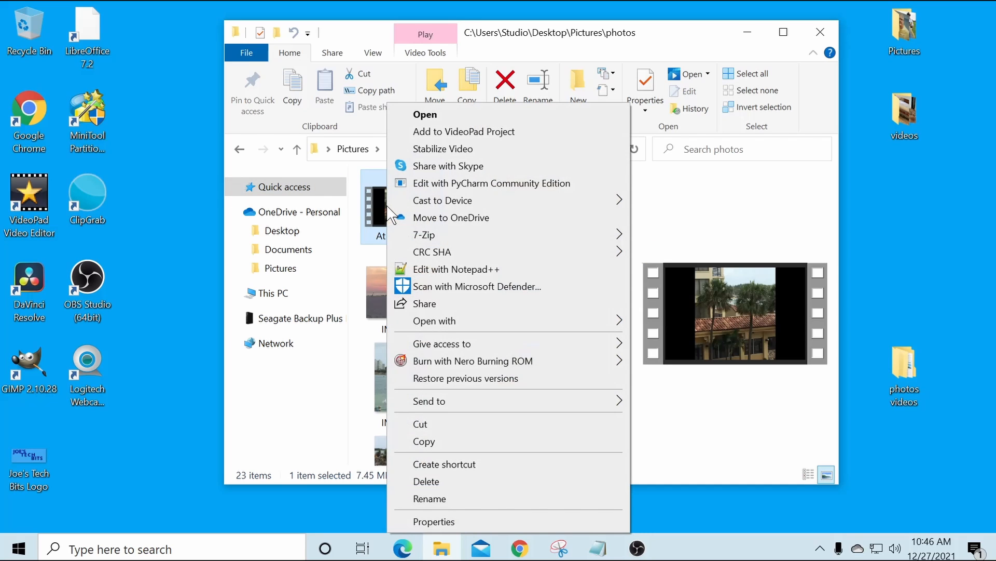
{"action": "left_click", "coordinate": [455, 521]}
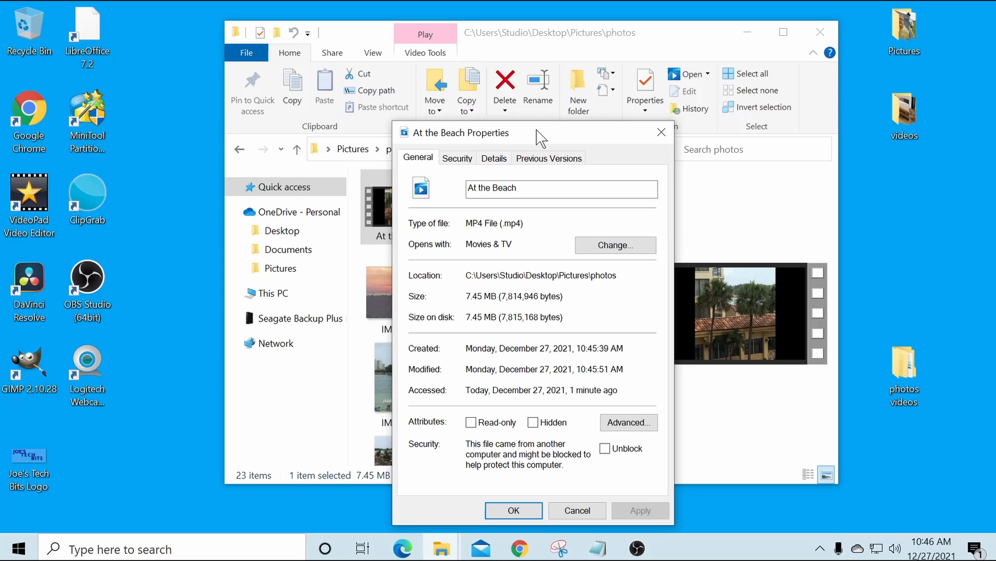
{"action": "left_click", "coordinate": [512, 510]}
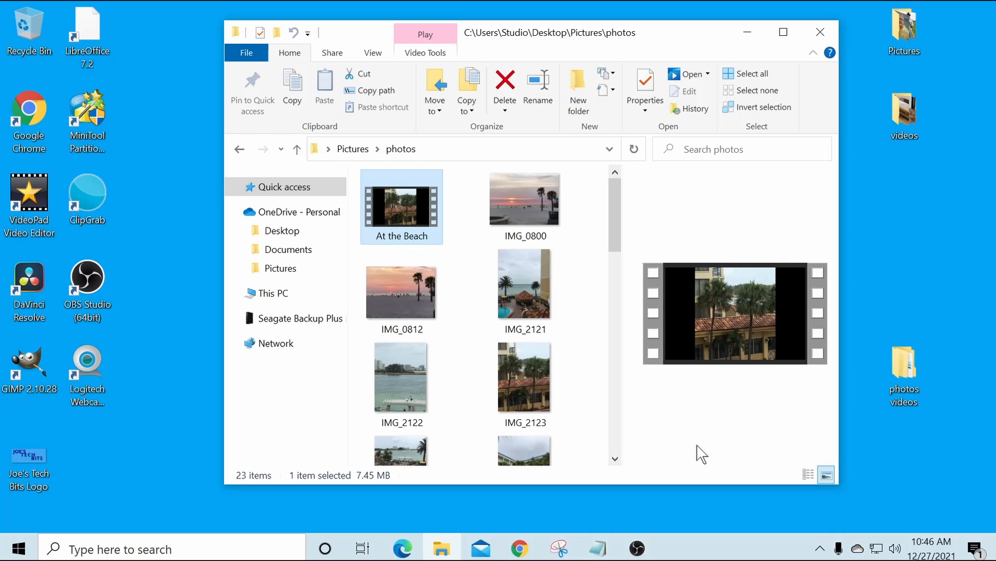
{"action": "right_click", "coordinate": [401, 206]}
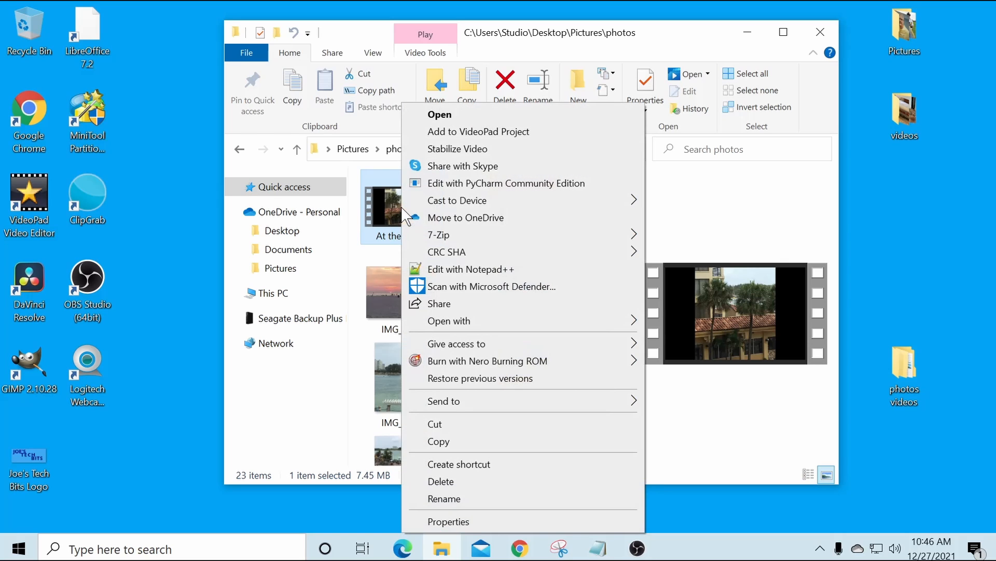
{"action": "left_click", "coordinate": [460, 522]}
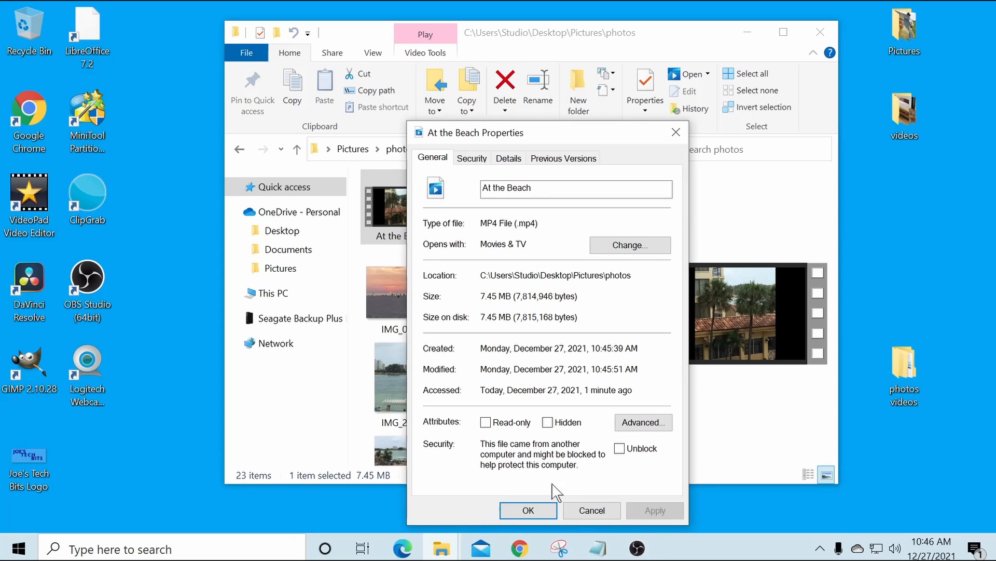
{"action": "left_click", "coordinate": [609, 511]}
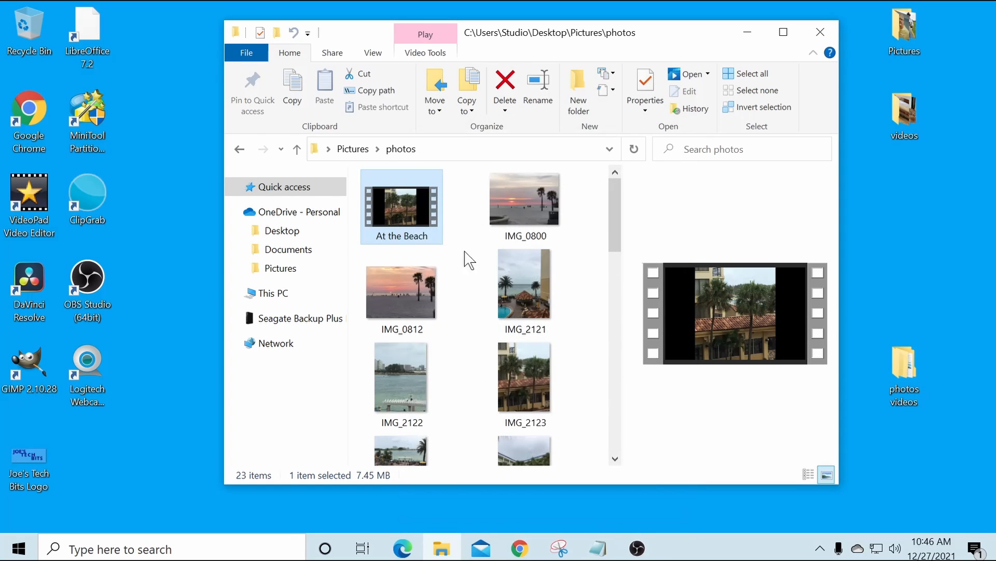
{"action": "right_click", "coordinate": [418, 215]}
{"action": "left_click", "coordinate": [464, 521]}
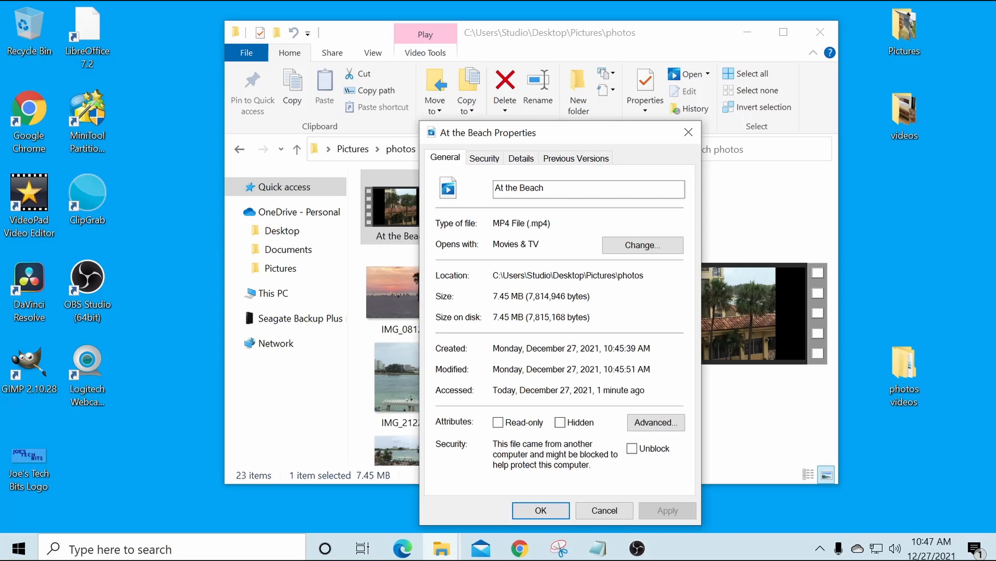
{"action": "left_click", "coordinate": [685, 136]}
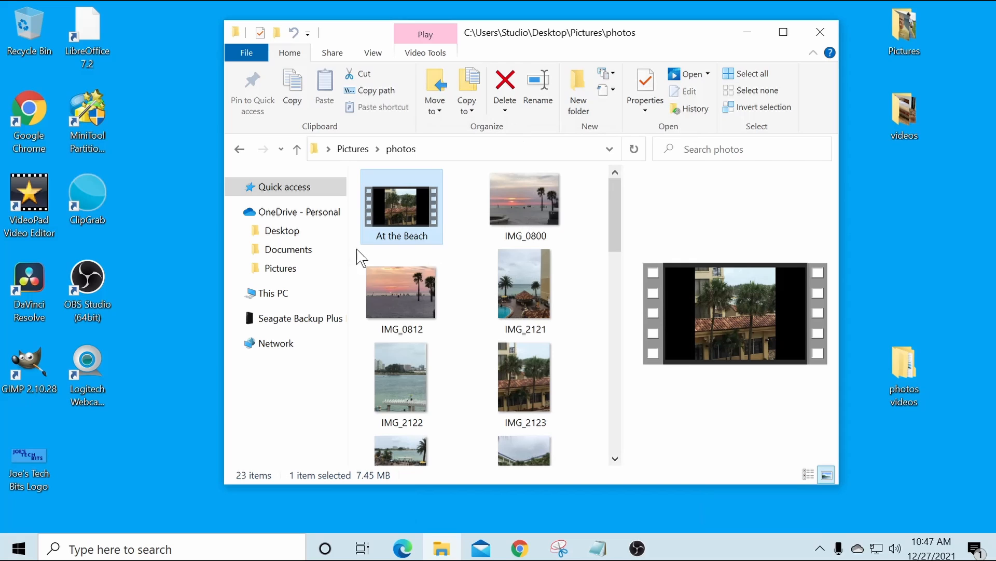
Step: Play the At the Beach video from the photos folder, close it, and briefly view the desktop's Pictures folder
{"action": "double_click", "coordinate": [396, 201]}
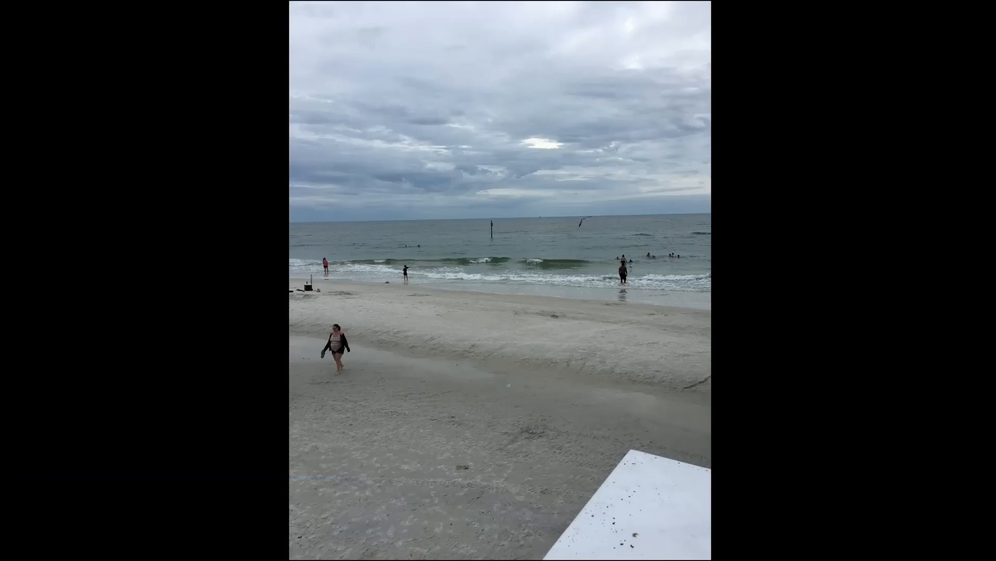
{"action": "left_click", "coordinate": [979, 8]}
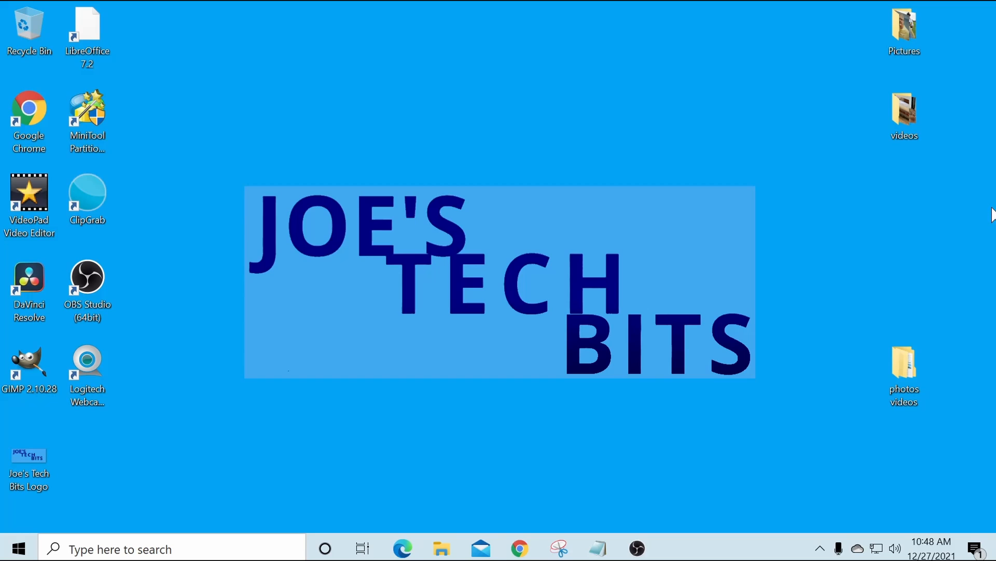
{"action": "double_click", "coordinate": [891, 18]}
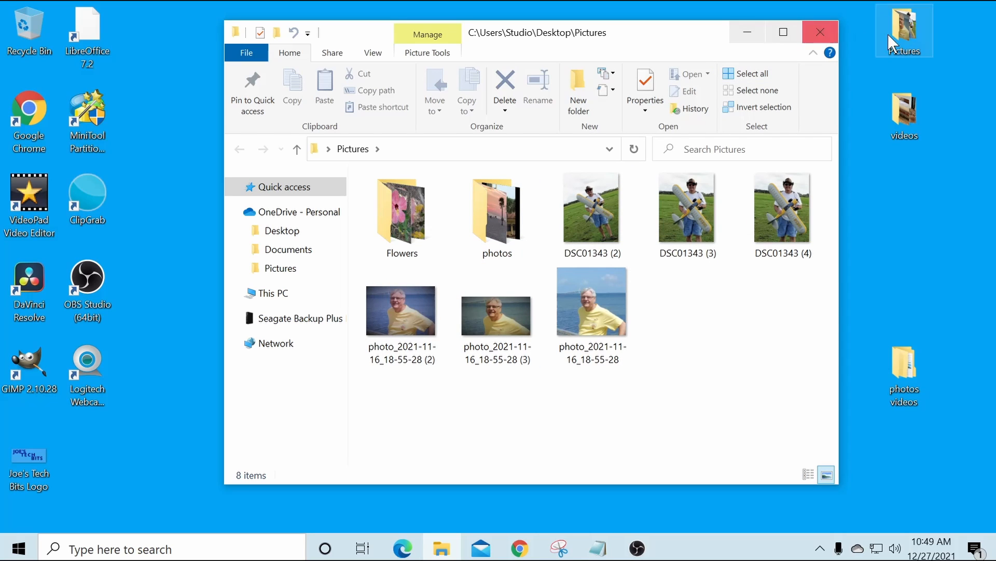
{"action": "left_click", "coordinate": [821, 32]}
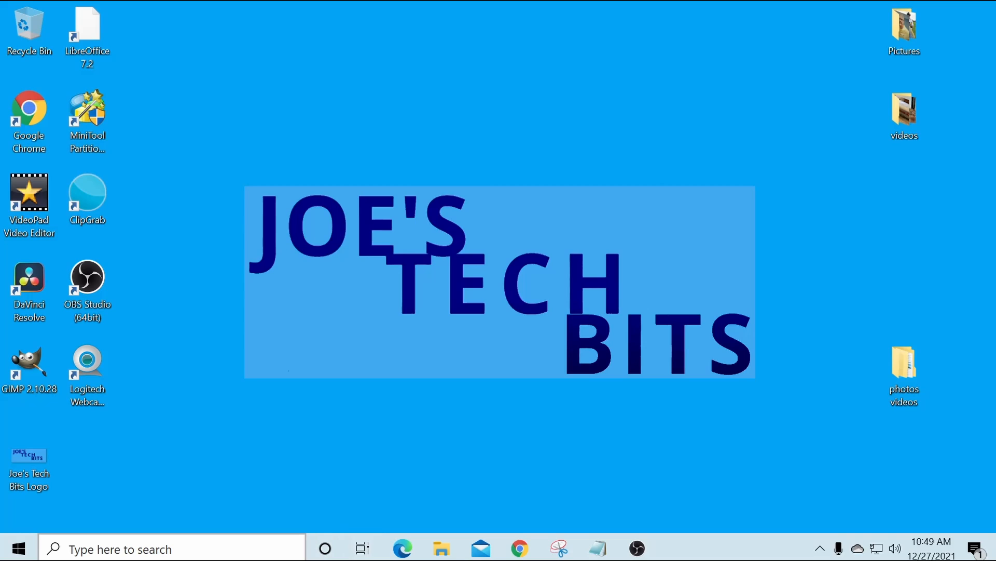
Step: Search Windows for "video editor" and open the Video Editor app
{"action": "key", "text": "super+s"}
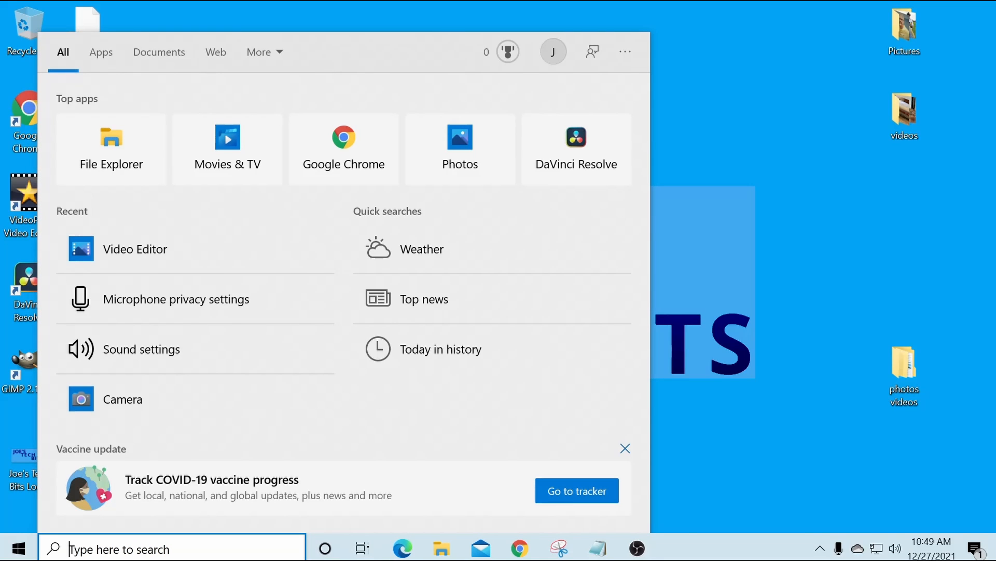
{"action": "type", "text": "vi"}
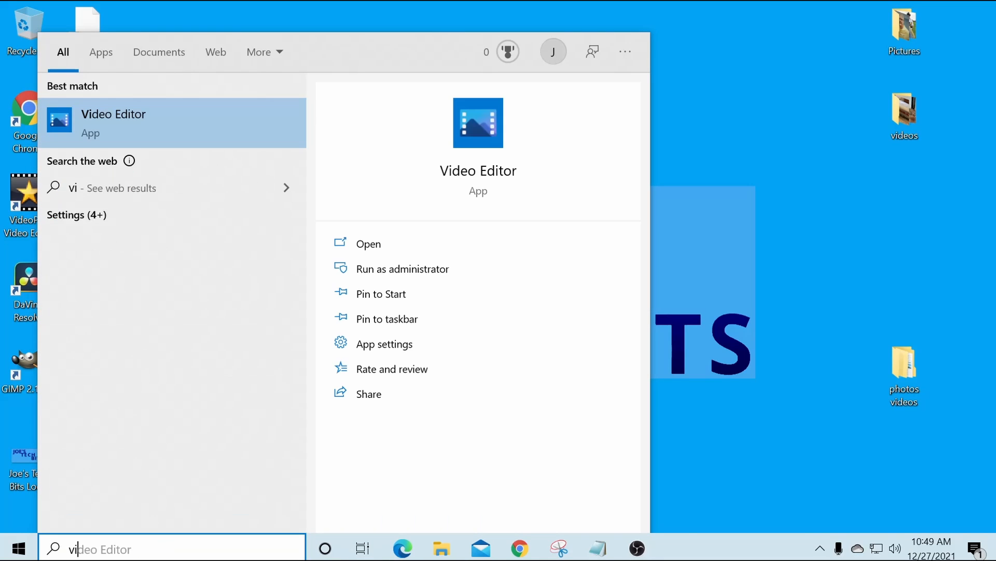
{"action": "type", "text": "deo e"}
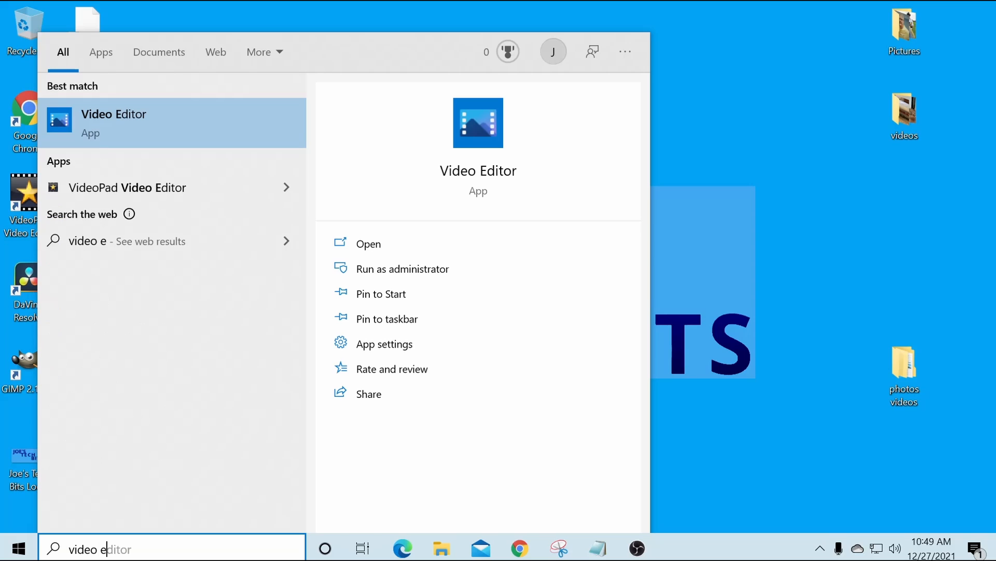
{"action": "type", "text": "ditor"}
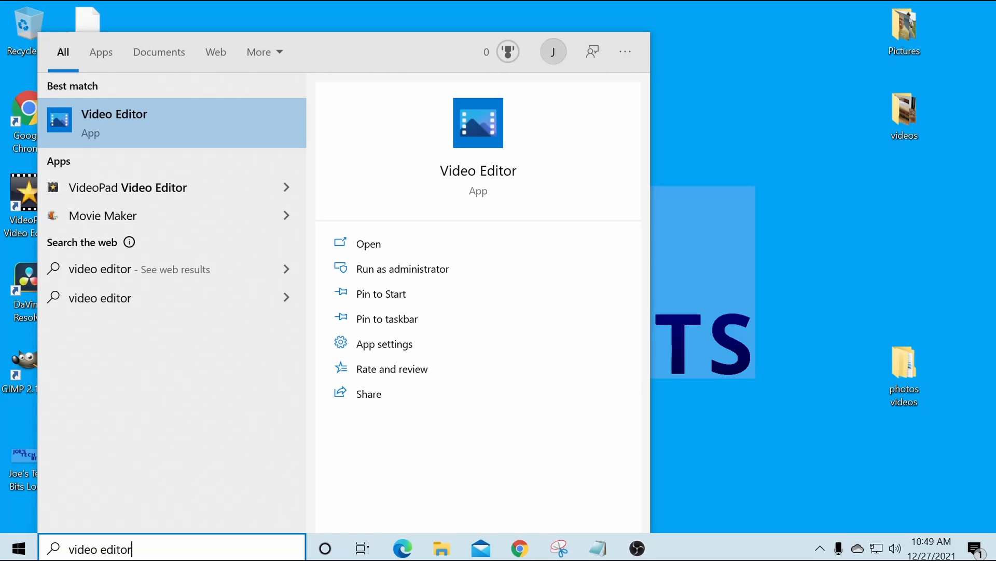
{"action": "key", "text": "Return"}
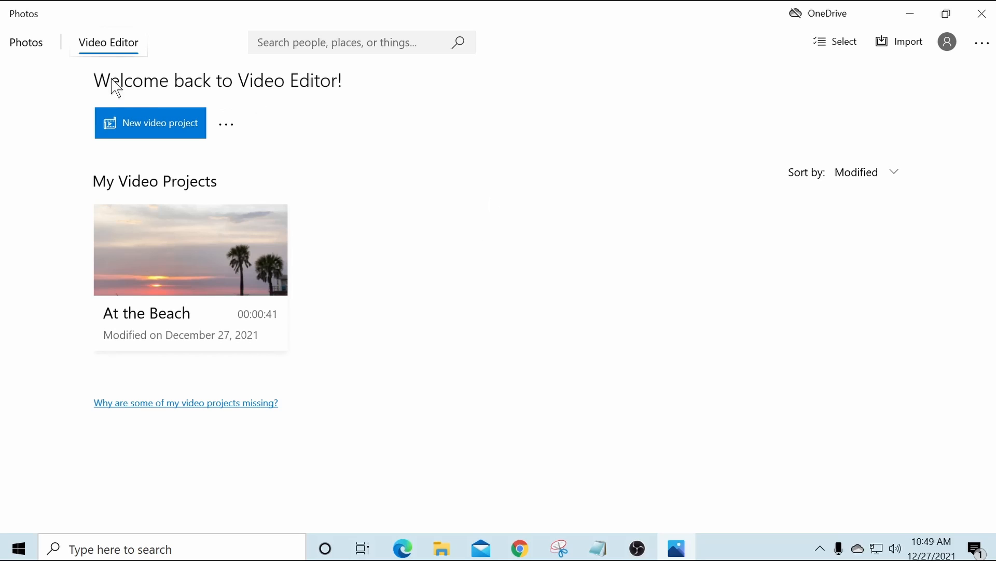
Step: Create a new video project named "cars and trains"
{"action": "left_click", "coordinate": [135, 131]}
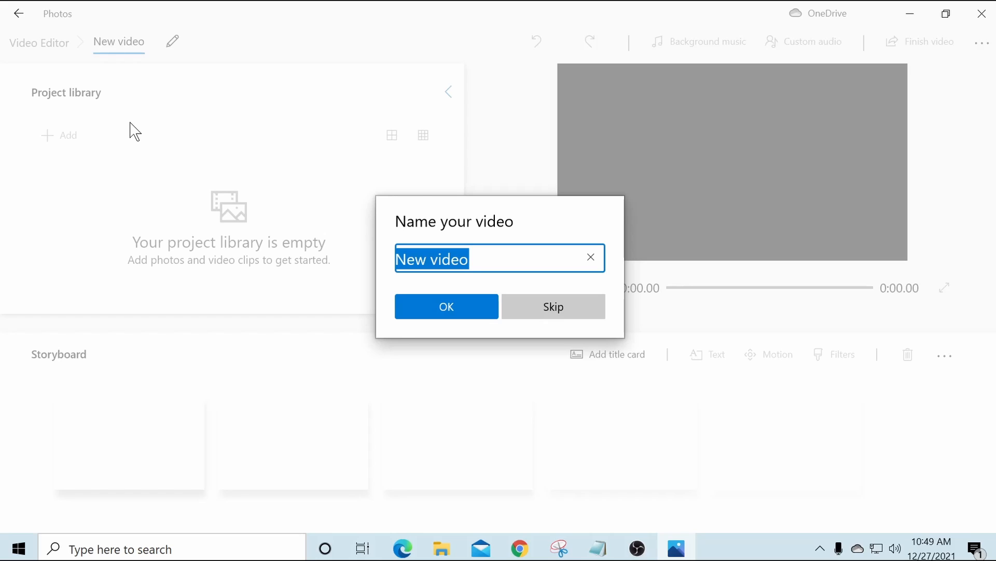
{"action": "type", "text": "car"}
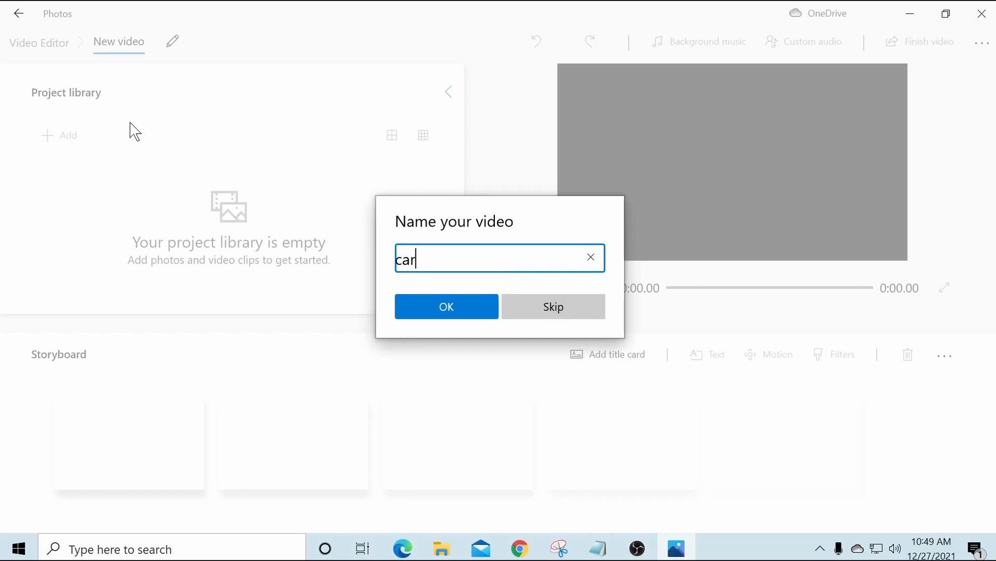
{"action": "type", "text": "s and trains"}
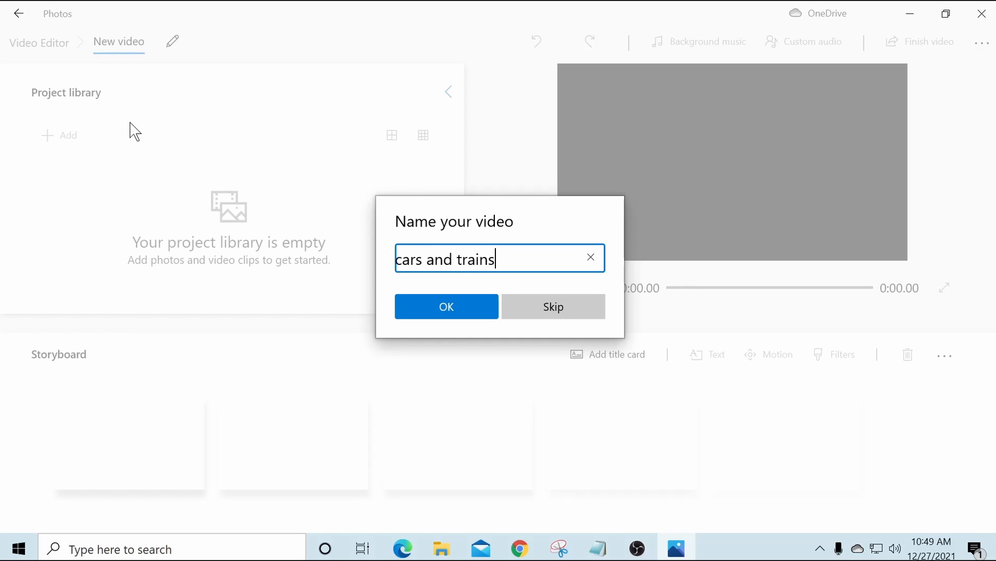
{"action": "left_click", "coordinate": [435, 305]}
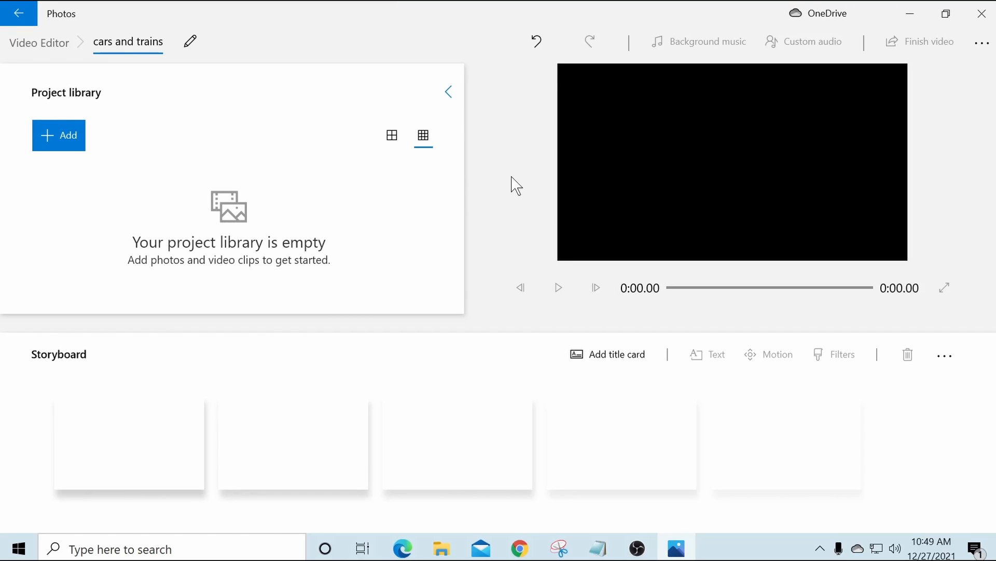
Step: Add the clips IMG_0456, IMG_1064, picar1 and picar2 from the desktop's videos folder on this PC to the project library
{"action": "left_click", "coordinate": [58, 135]}
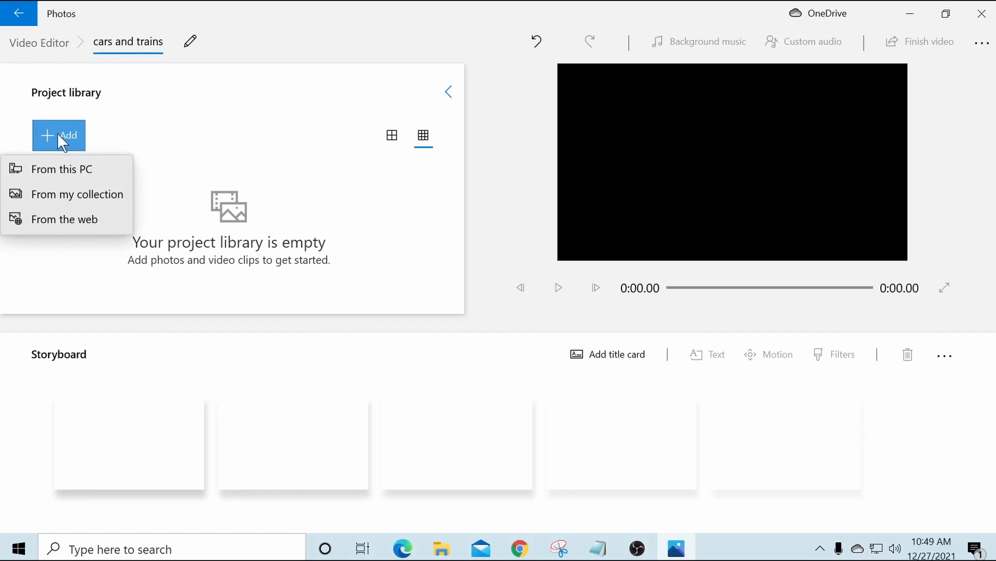
{"action": "left_click", "coordinate": [61, 171]}
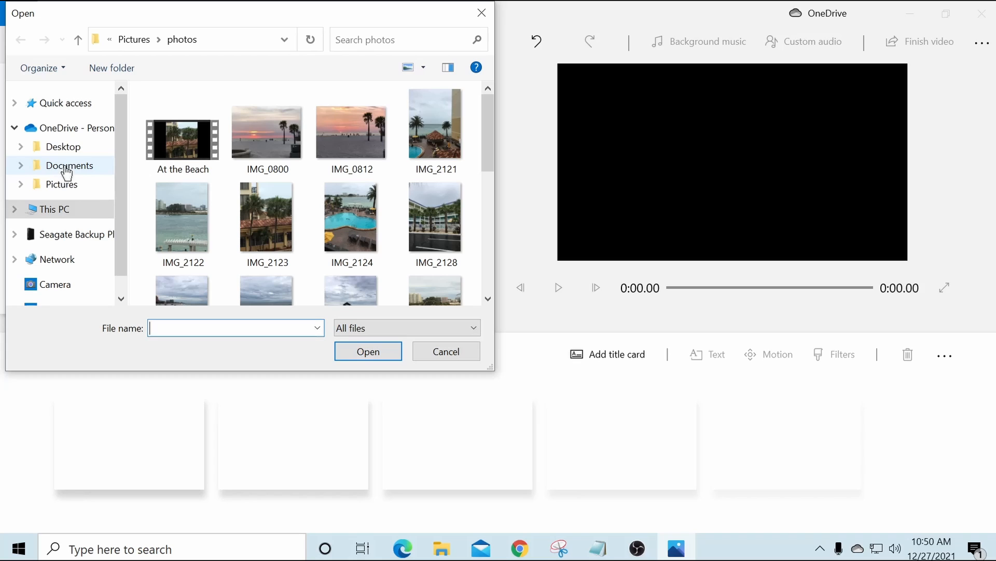
{"action": "left_click", "coordinate": [134, 40]}
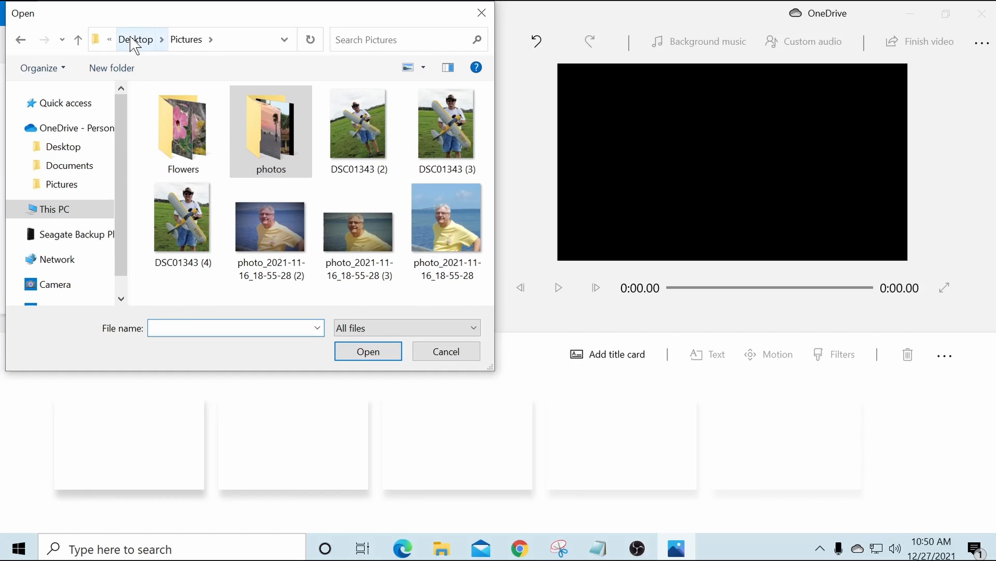
{"action": "left_click", "coordinate": [133, 40]}
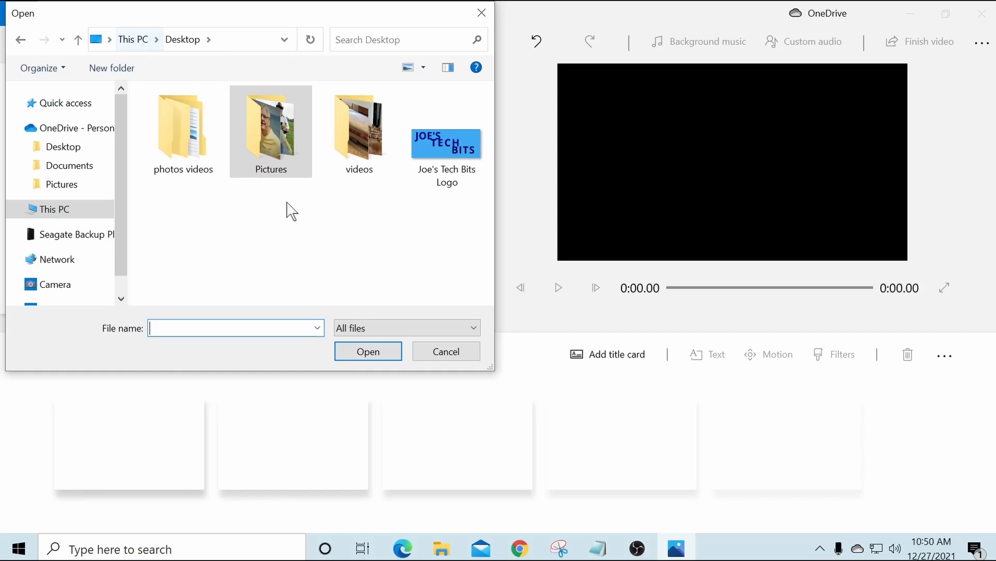
{"action": "double_click", "coordinate": [348, 126]}
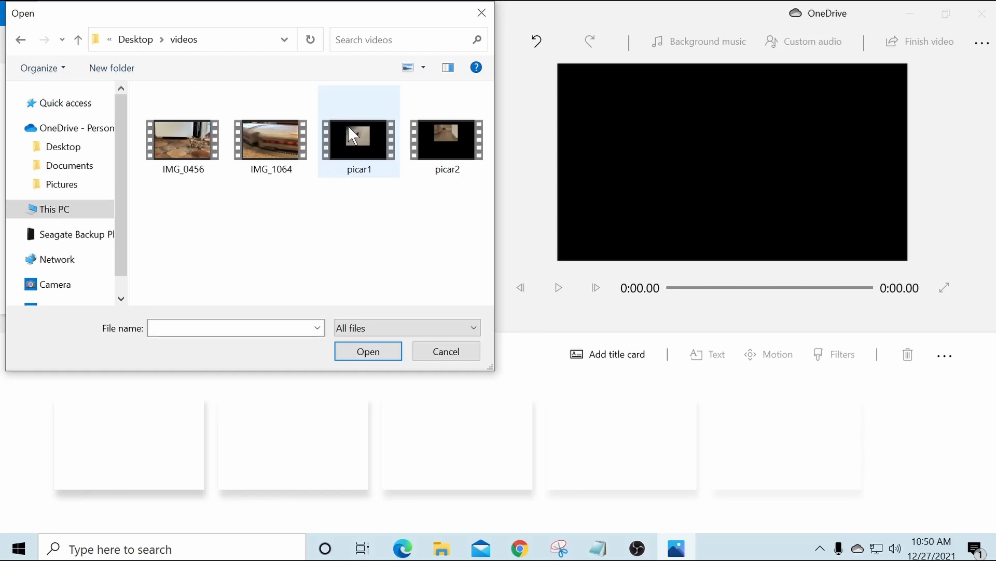
{"action": "left_click", "coordinate": [176, 145]}
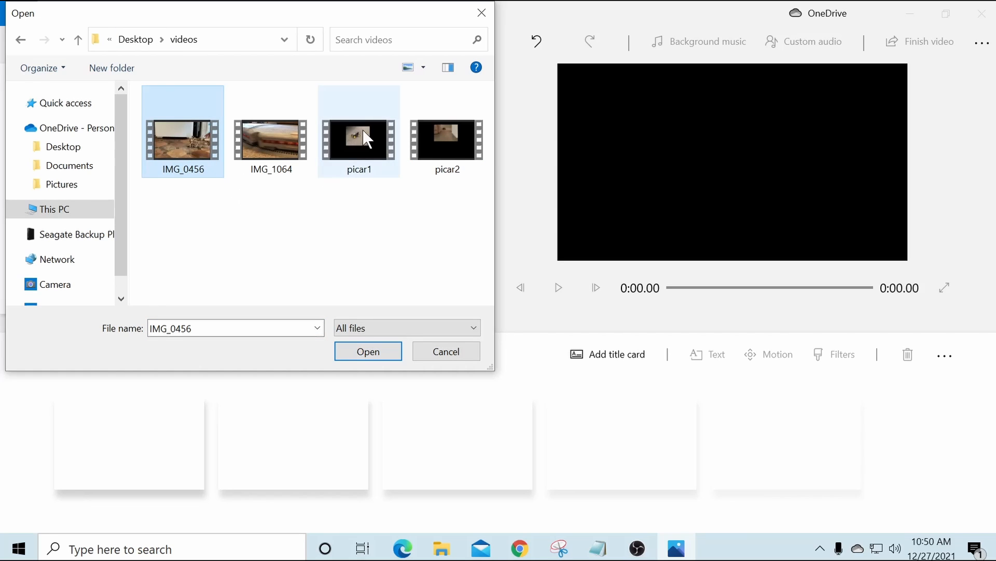
{"action": "left_click", "coordinate": [419, 142], "text": "shift"}
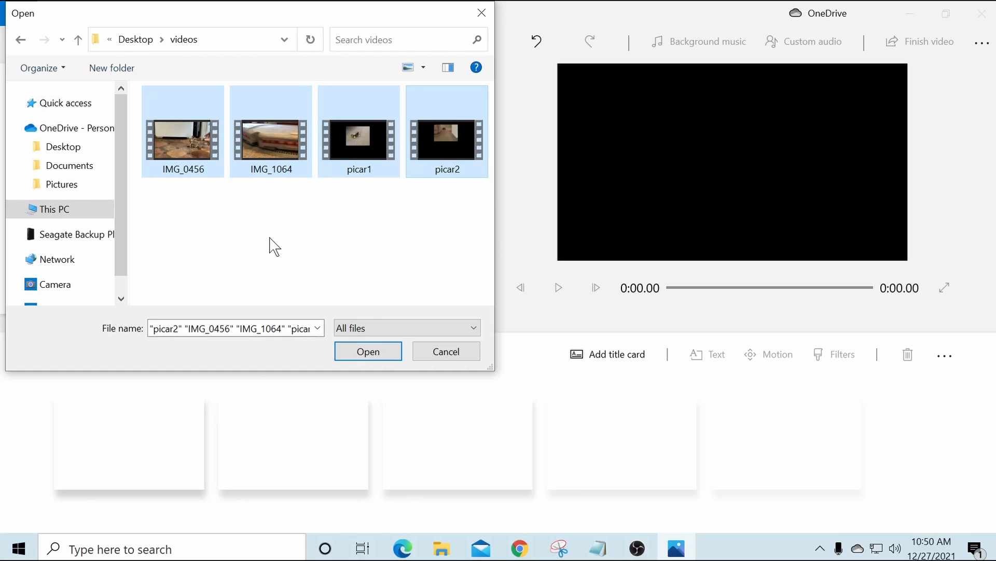
{"action": "left_click", "coordinate": [365, 354]}
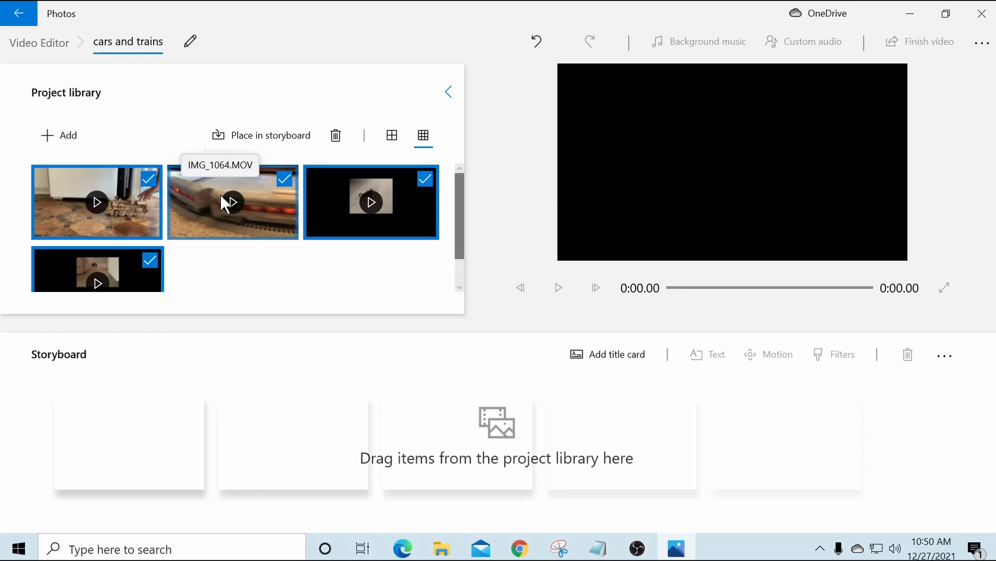
Step: Place all four imported clips in the storyboard, then preview the combined video and pause it during the last clip
{"action": "left_click", "coordinate": [245, 140]}
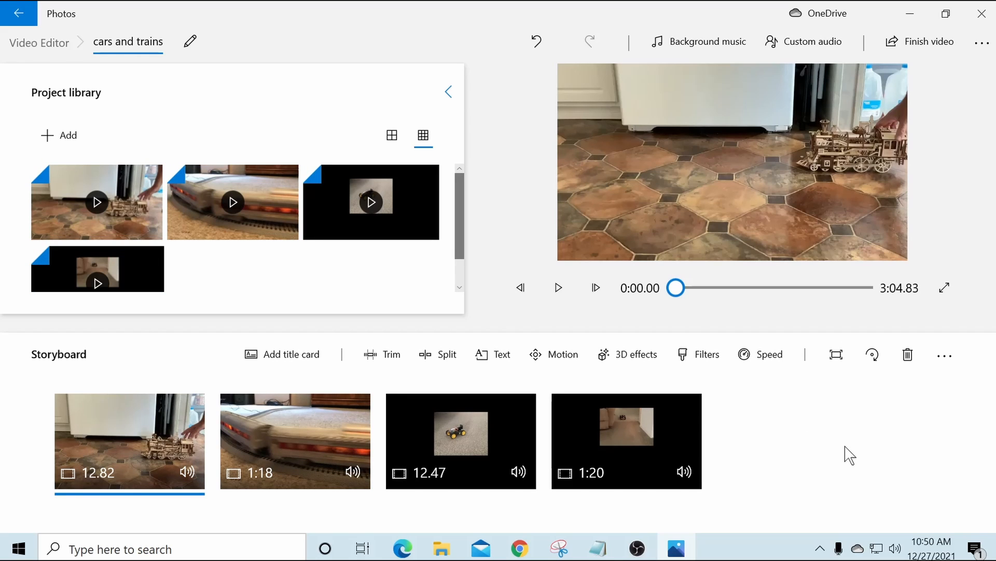
{"action": "left_click", "coordinate": [559, 287]}
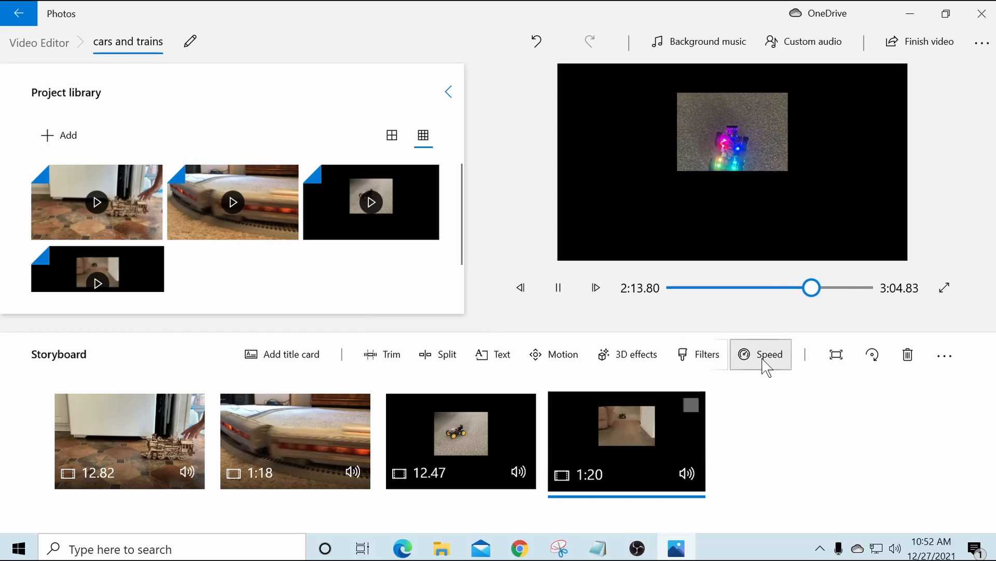
{"action": "left_click", "coordinate": [559, 289]}
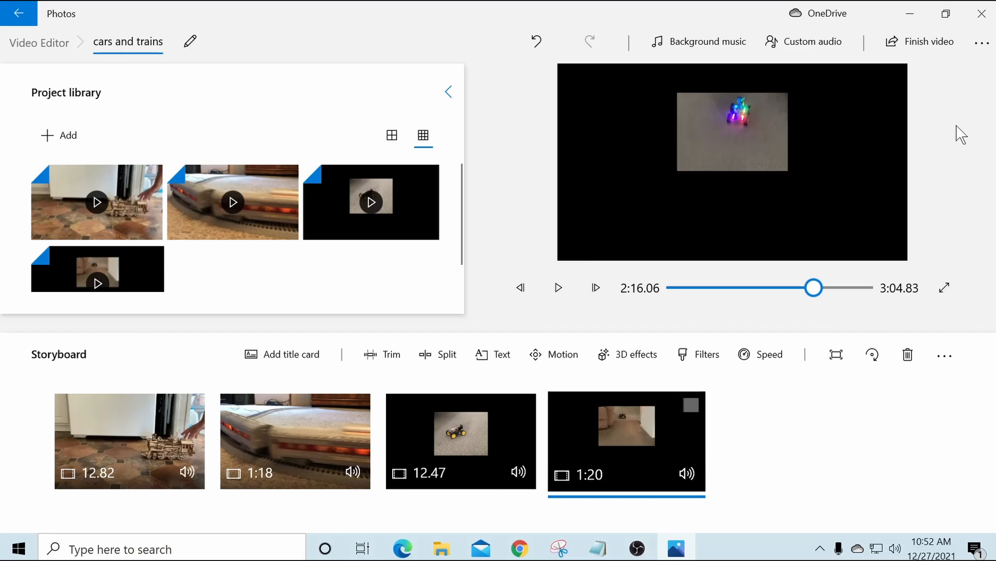
Step: Export the finished video in High 1080p quality as "cars and trains" into the photos folder
{"action": "left_click", "coordinate": [932, 46]}
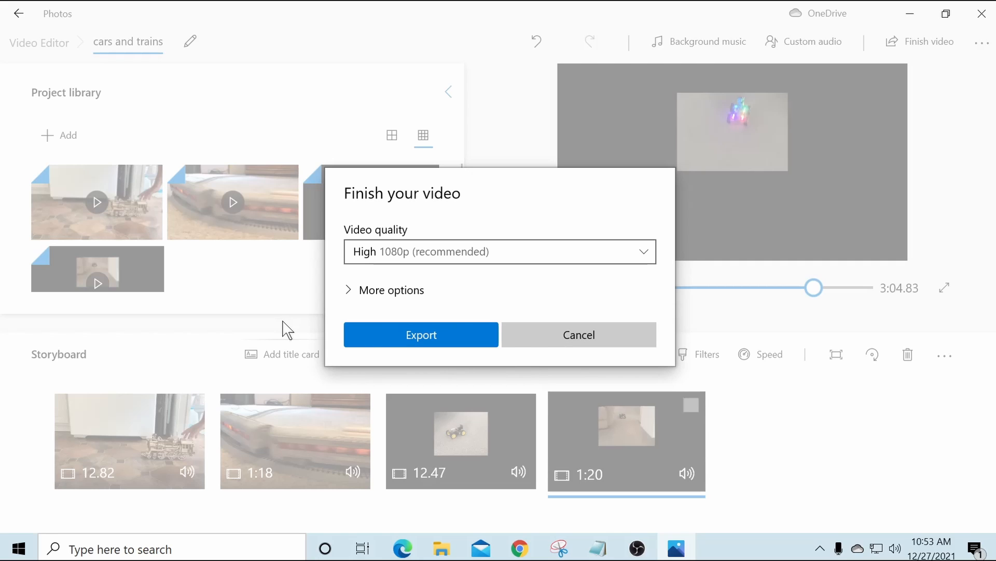
{"action": "left_click", "coordinate": [396, 336]}
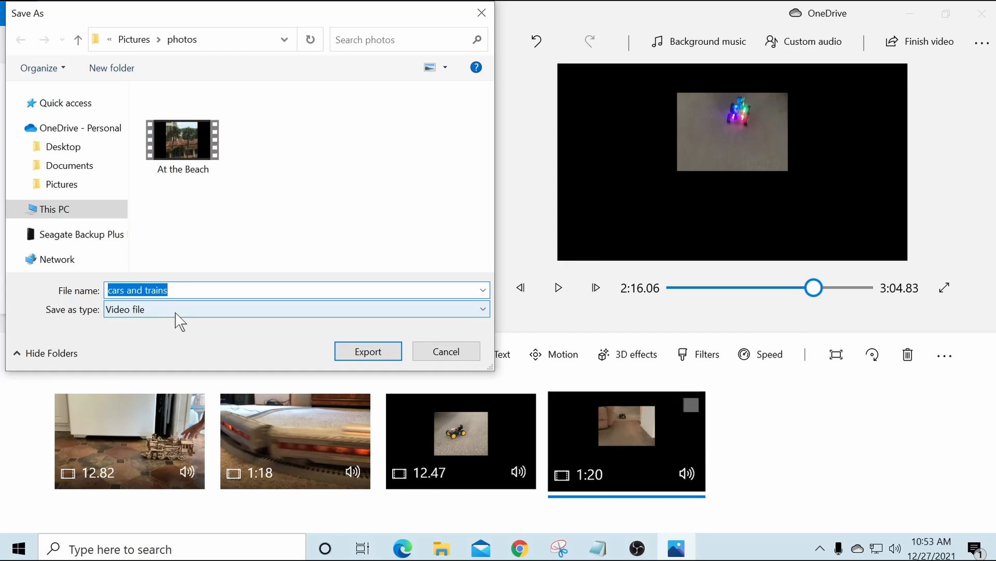
{"action": "left_click", "coordinate": [367, 354]}
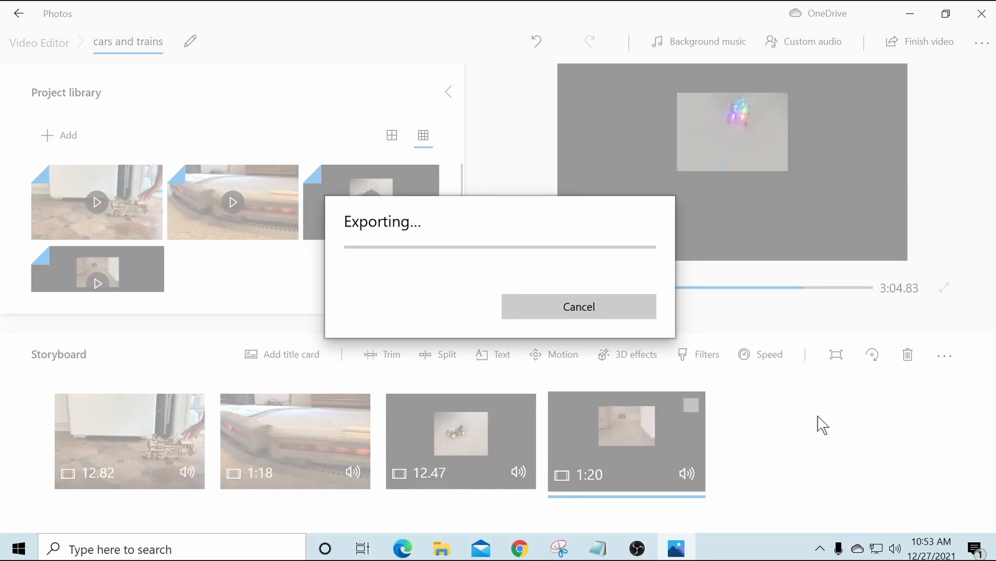